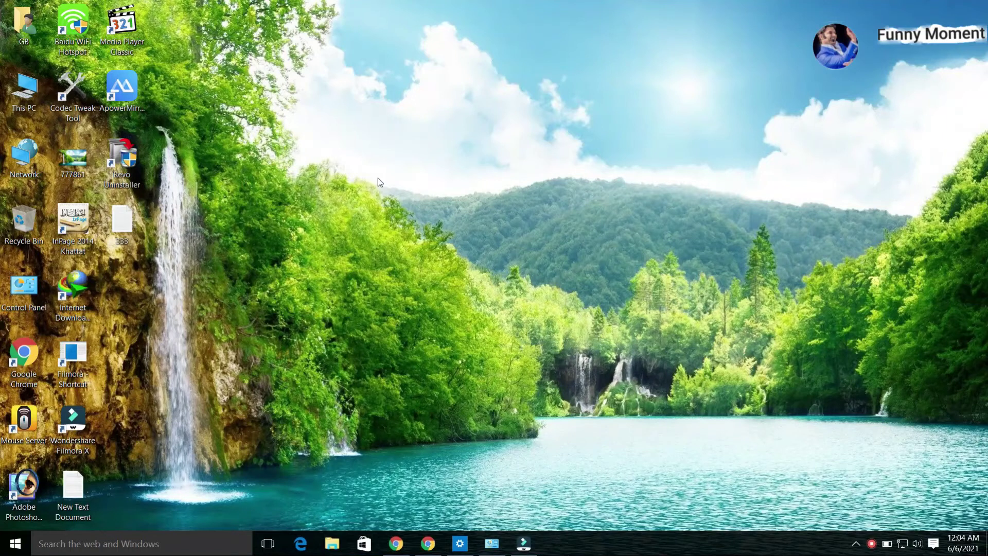
{"action": "left_click", "coordinate": [379, 179]}
{"action": "right_click", "coordinate": [379, 177]}
{"action": "left_click", "coordinate": [435, 219]}
{"action": "right_click", "coordinate": [872, 544]}
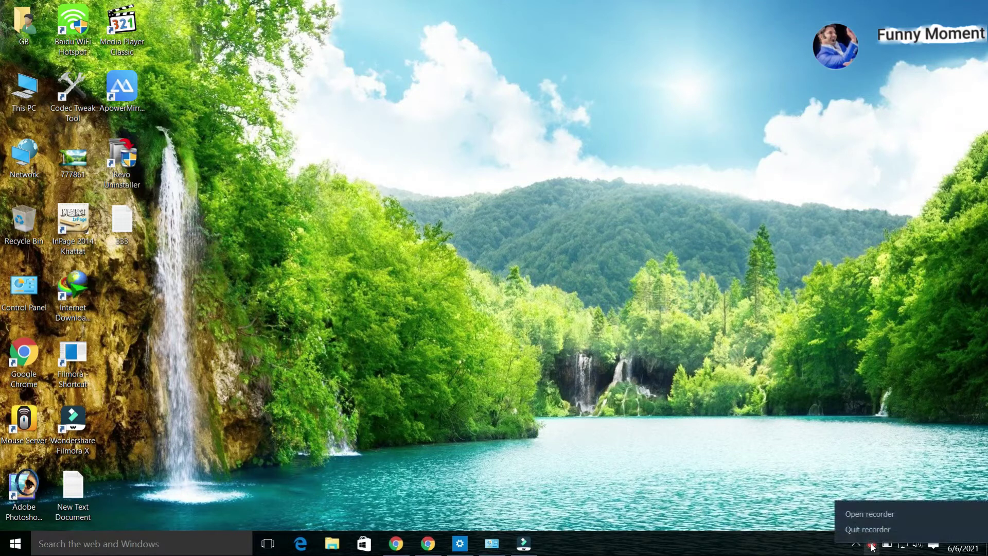
{"action": "left_click", "coordinate": [848, 517]}
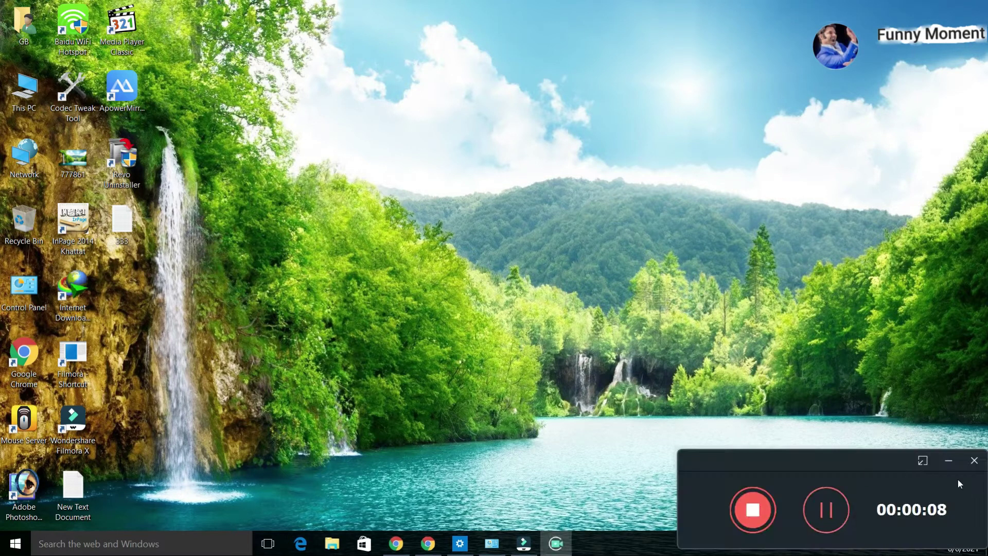
{"action": "left_click", "coordinate": [948, 467]}
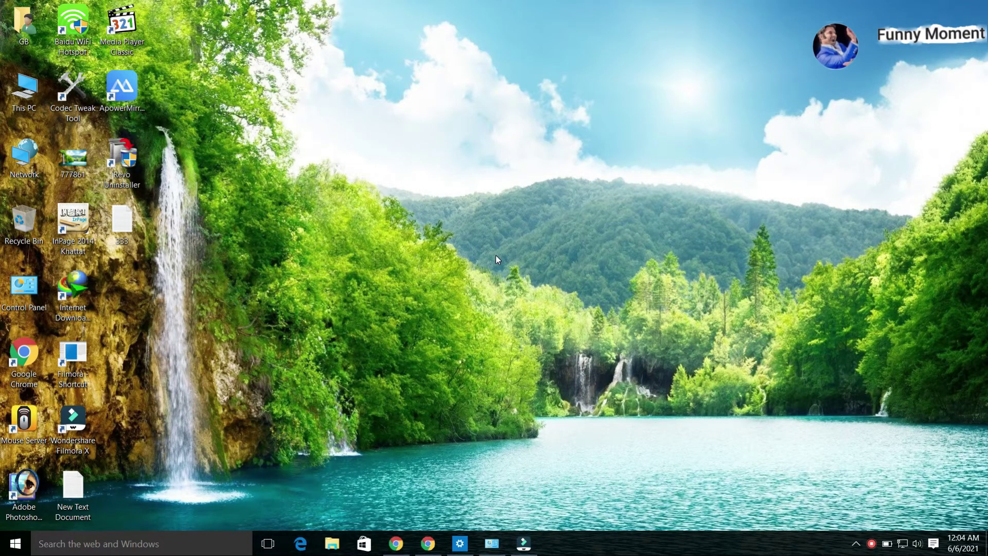
{"action": "right_click", "coordinate": [321, 144]}
{"action": "left_click", "coordinate": [348, 184]}
{"action": "right_click", "coordinate": [320, 159]}
{"action": "left_click", "coordinate": [341, 198]}
{"action": "right_click", "coordinate": [329, 174]}
{"action": "left_click", "coordinate": [360, 218]}
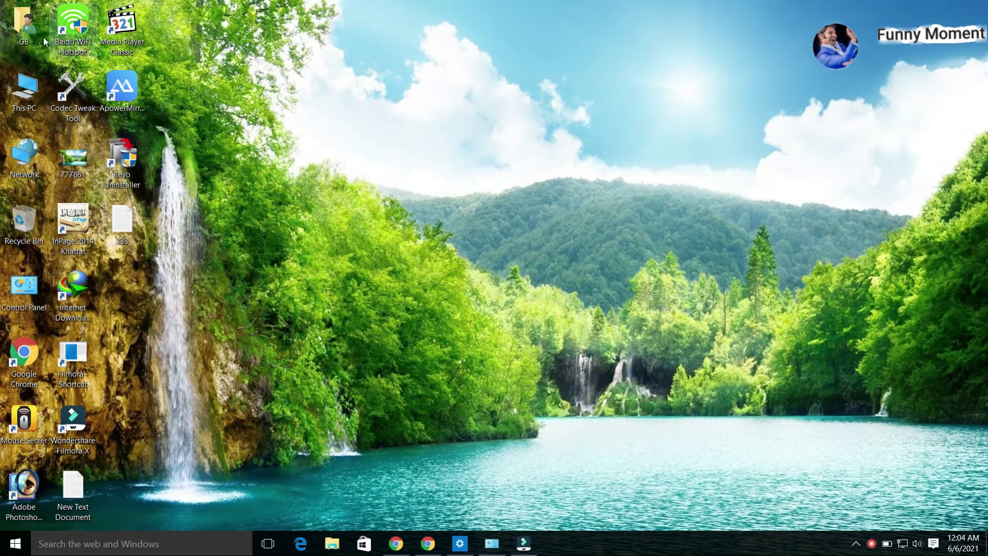
Copy the Desktop, Documents, Downloads and Pictures folders from the GB user folder
{"action": "double_click", "coordinate": [30, 24]}
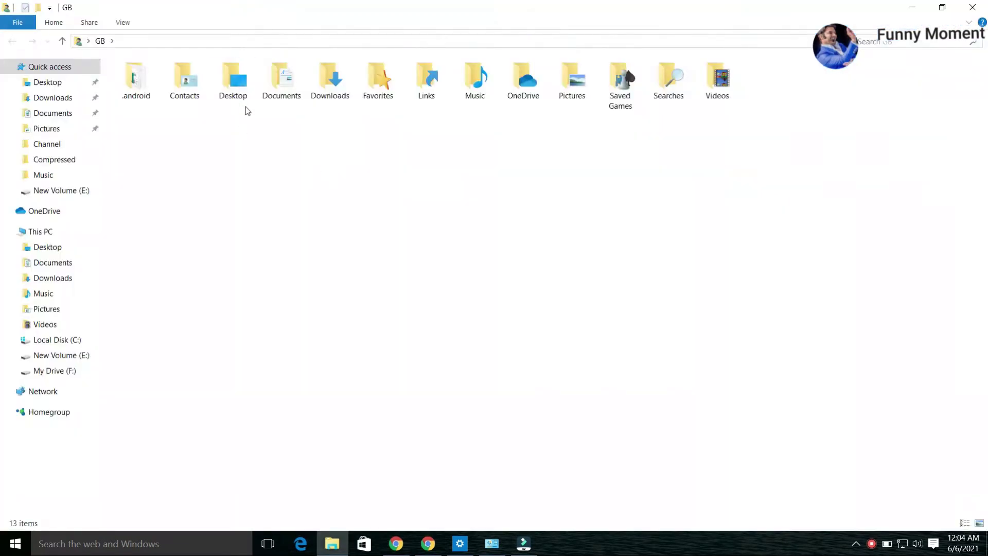
{"action": "left_click", "coordinate": [234, 83]}
{"action": "left_click", "coordinate": [329, 85], "text": "ctrl"}
{"action": "left_click", "coordinate": [275, 83], "text": "ctrl"}
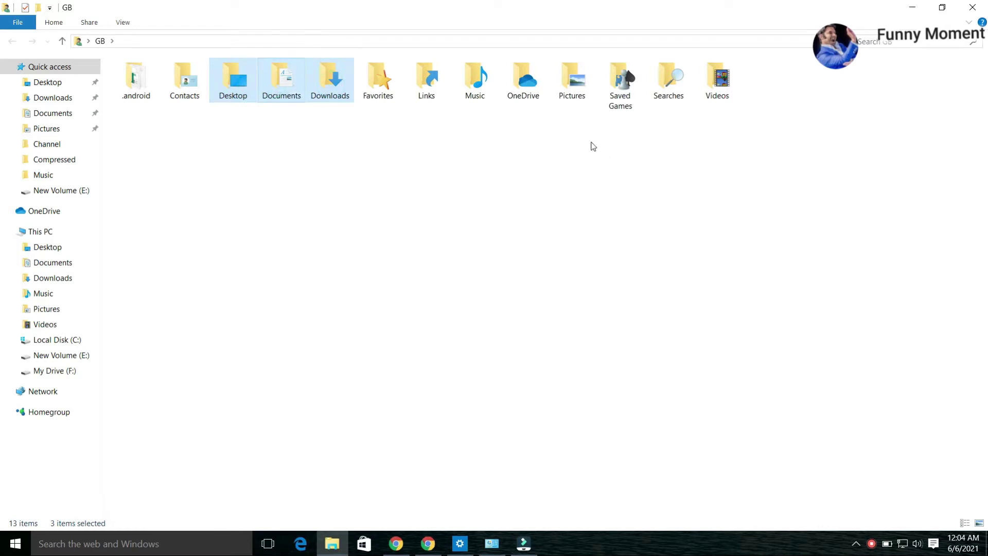
{"action": "left_click", "coordinate": [568, 82], "text": "ctrl"}
{"action": "right_click", "coordinate": [566, 85]}
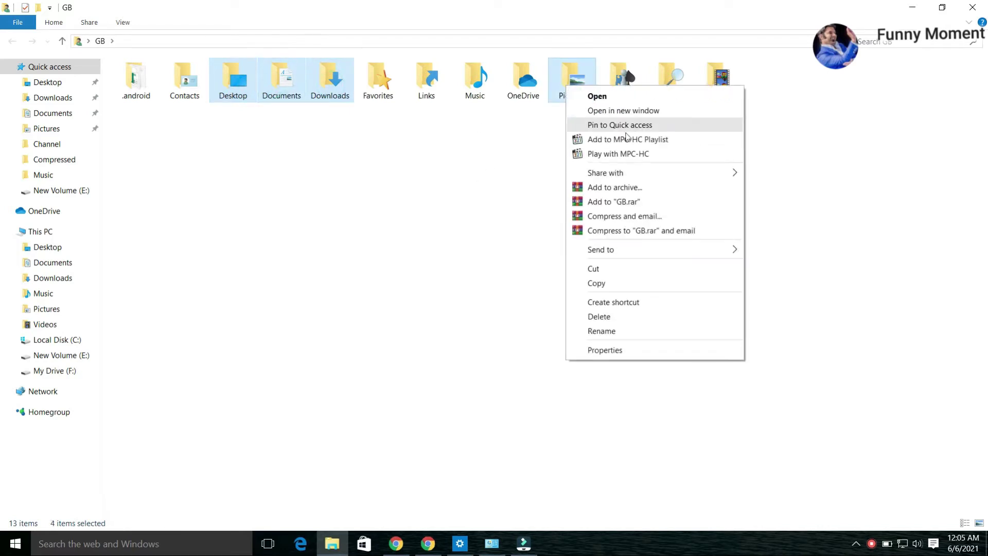
{"action": "left_click", "coordinate": [597, 284]}
{"action": "left_click", "coordinate": [913, 7]}
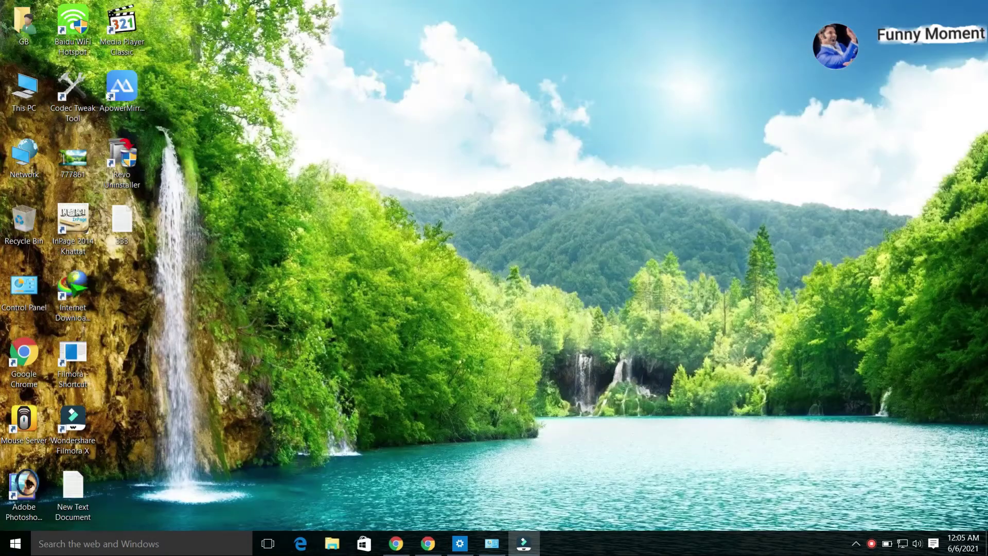
Create a folder named My Data on New Volume (E:) and open it
{"action": "double_click", "coordinate": [24, 90]}
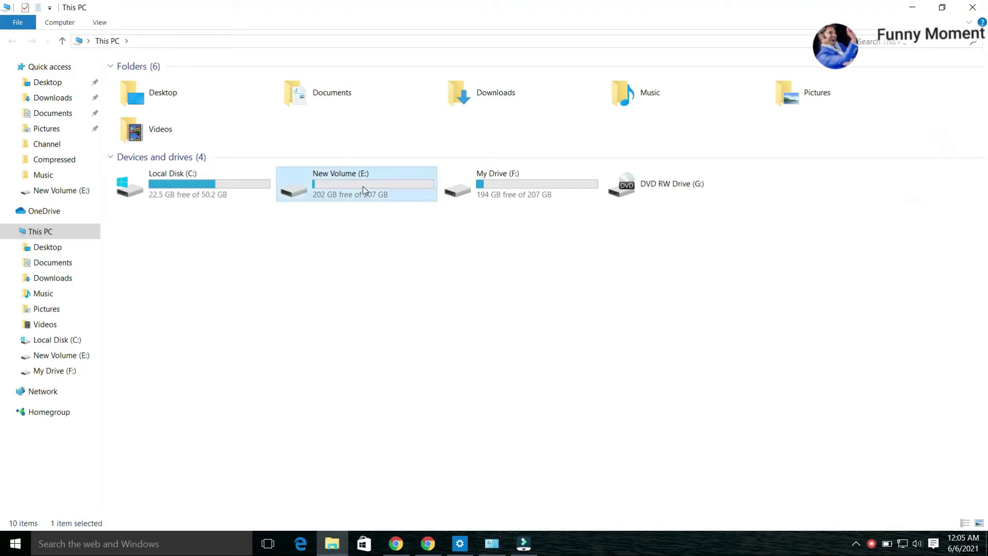
{"action": "double_click", "coordinate": [363, 187]}
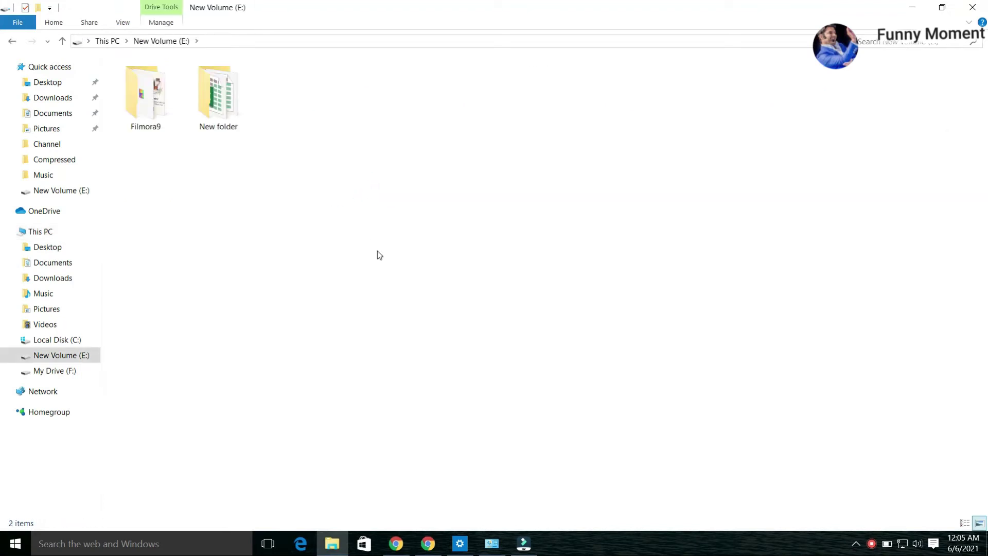
{"action": "right_click", "coordinate": [326, 197]}
{"action": "left_click", "coordinate": [391, 355]}
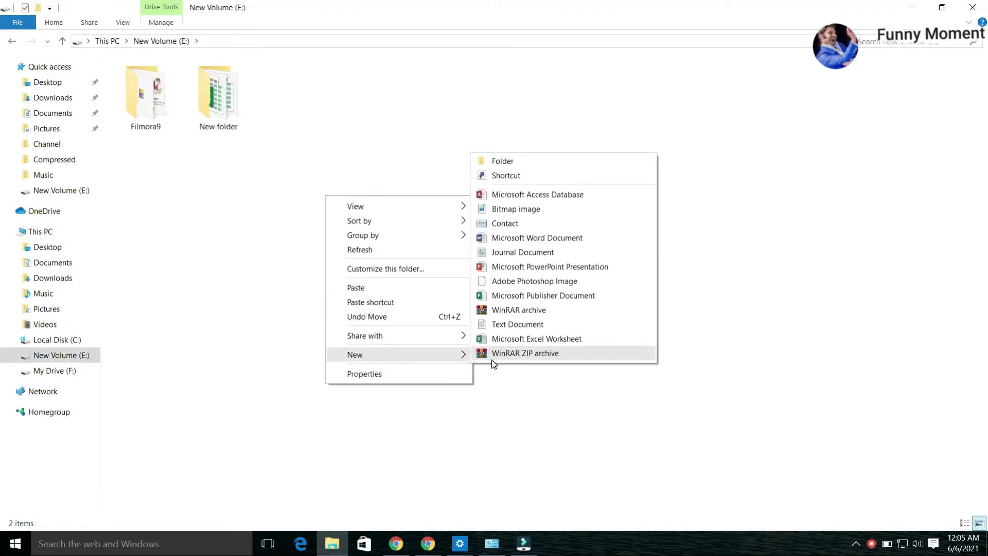
{"action": "left_click", "coordinate": [496, 161]}
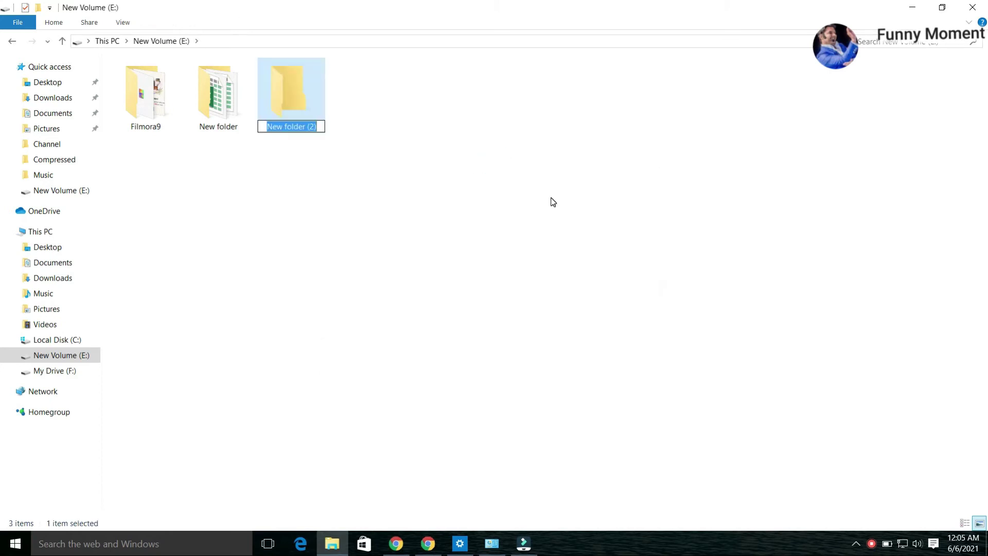
{"action": "type", "text": "my "}
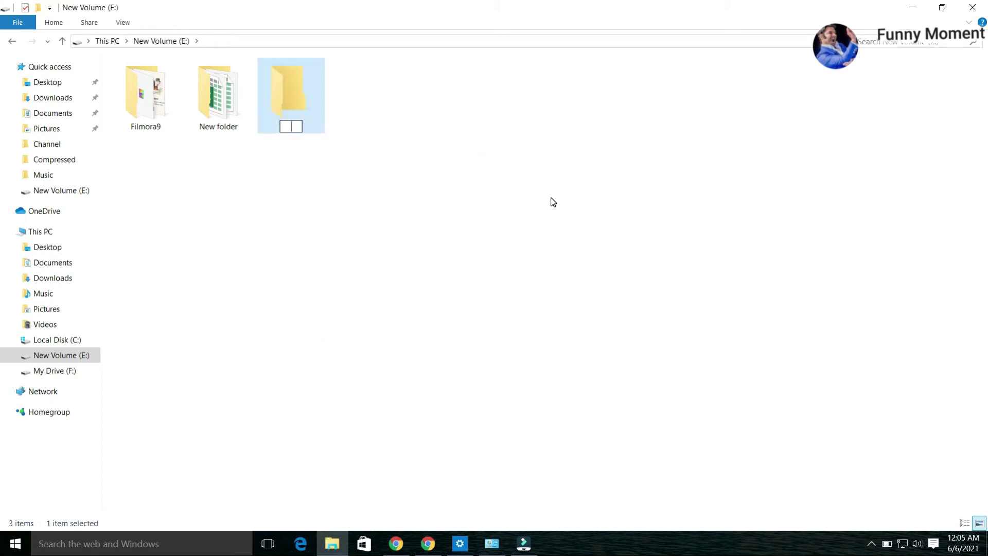
{"action": "type", "text": "Data"}
{"action": "key", "text": "Return"}
{"action": "key", "text": "Return"}
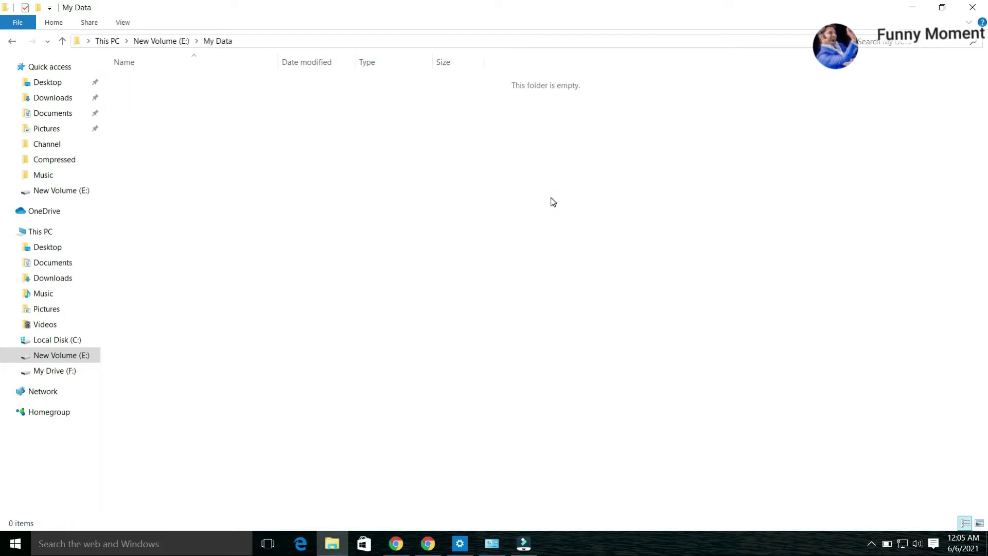
Paste the copied folders into My Data and display them as large icons
{"action": "key", "text": "ctrl+v"}
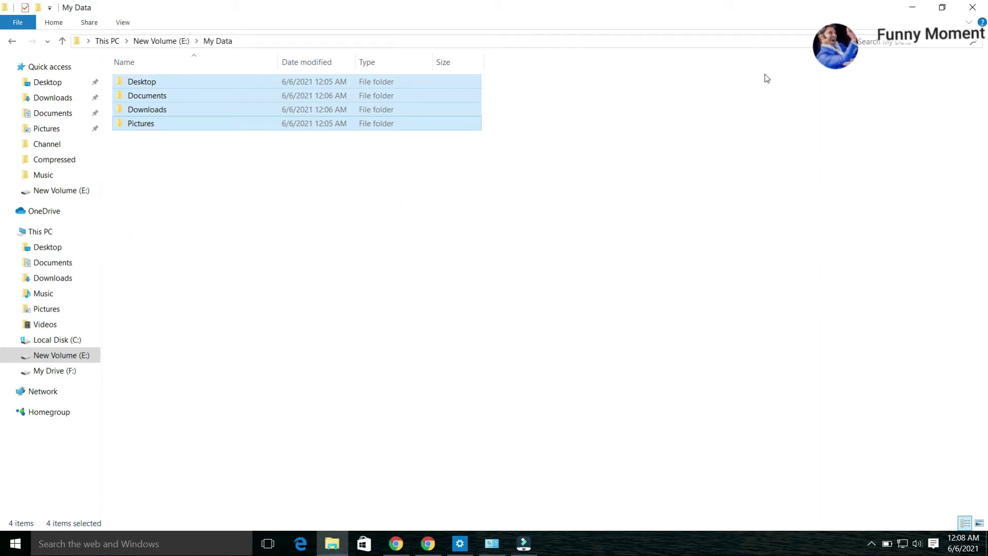
{"action": "left_click", "coordinate": [393, 256]}
{"action": "right_click", "coordinate": [266, 207]}
{"action": "mouse_move", "coordinate": [309, 216]}
{"action": "left_click", "coordinate": [420, 229]}
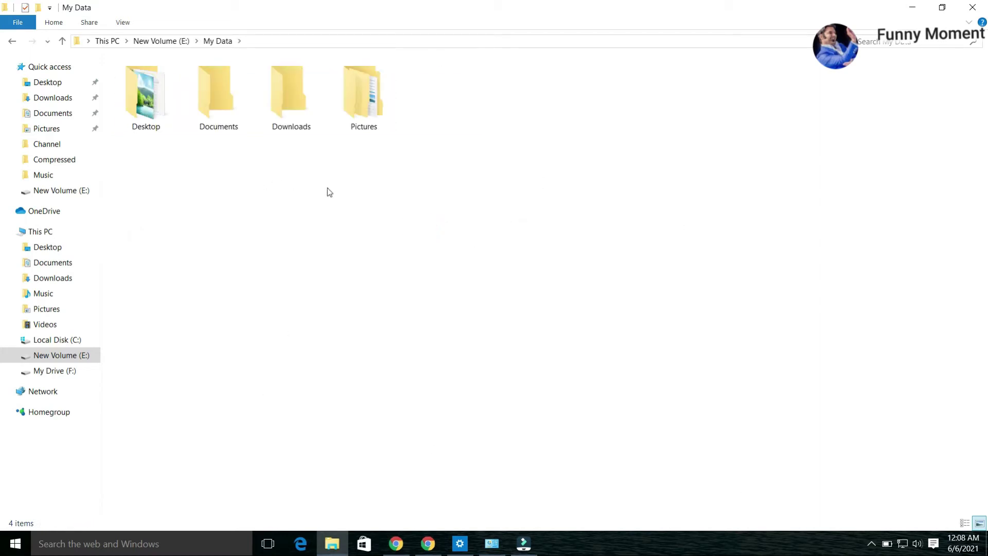
{"action": "left_click", "coordinate": [330, 234]}
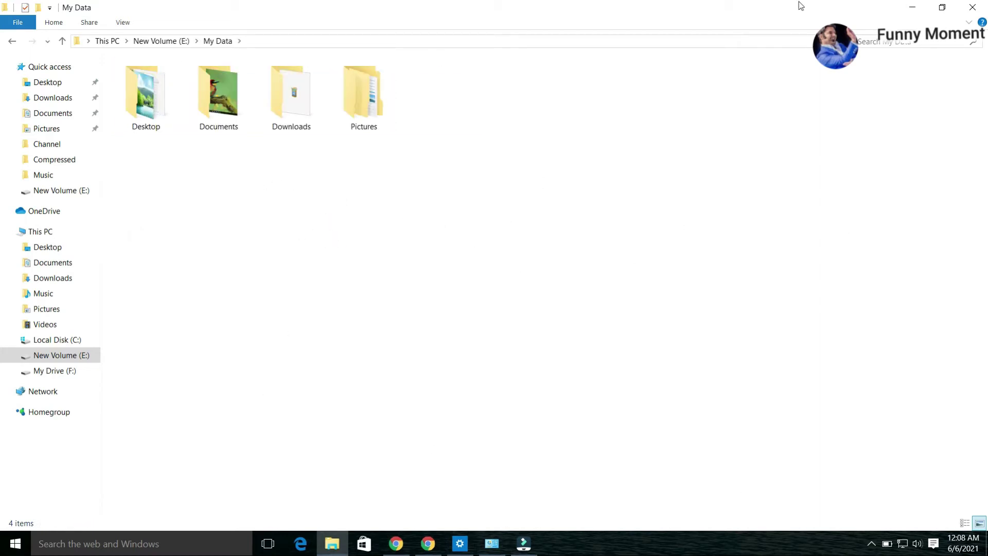
{"action": "left_click", "coordinate": [914, 8]}
{"action": "right_click", "coordinate": [332, 256]}
{"action": "right_click", "coordinate": [309, 211]}
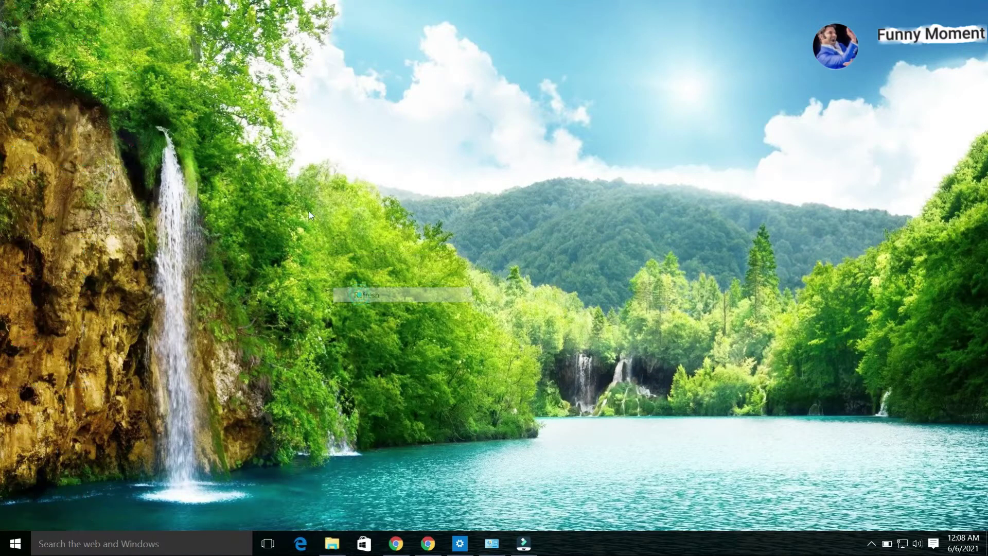
{"action": "left_click", "coordinate": [340, 248]}
Open the location settings in the properties of This PC's Desktop folder
{"action": "left_click", "coordinate": [332, 544]}
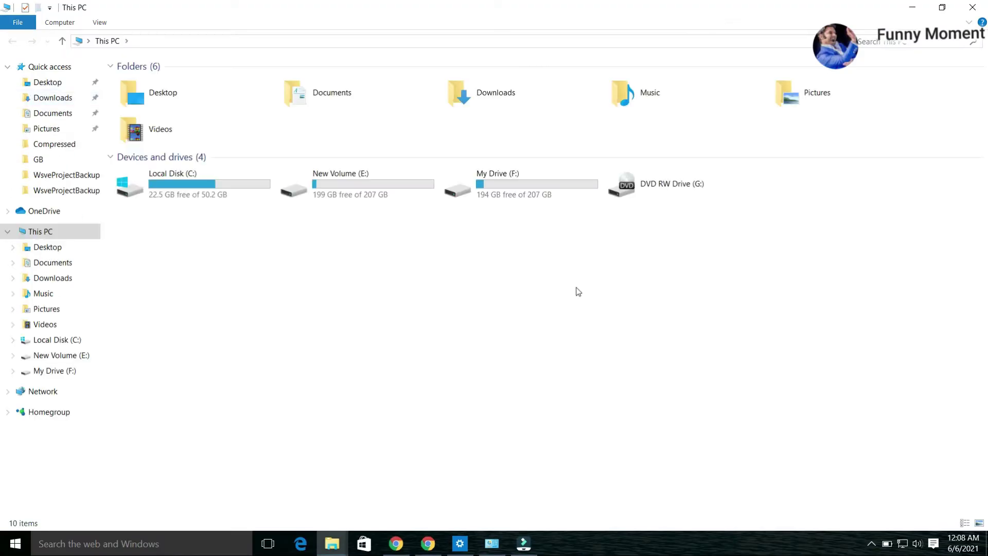
{"action": "right_click", "coordinate": [159, 97]}
{"action": "left_click", "coordinate": [212, 371]}
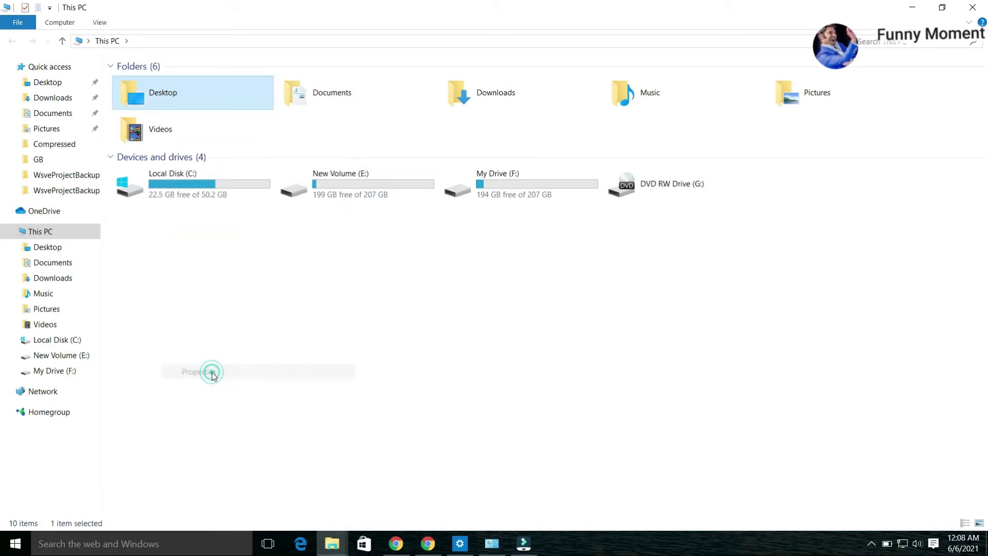
{"action": "left_click", "coordinate": [280, 124]}
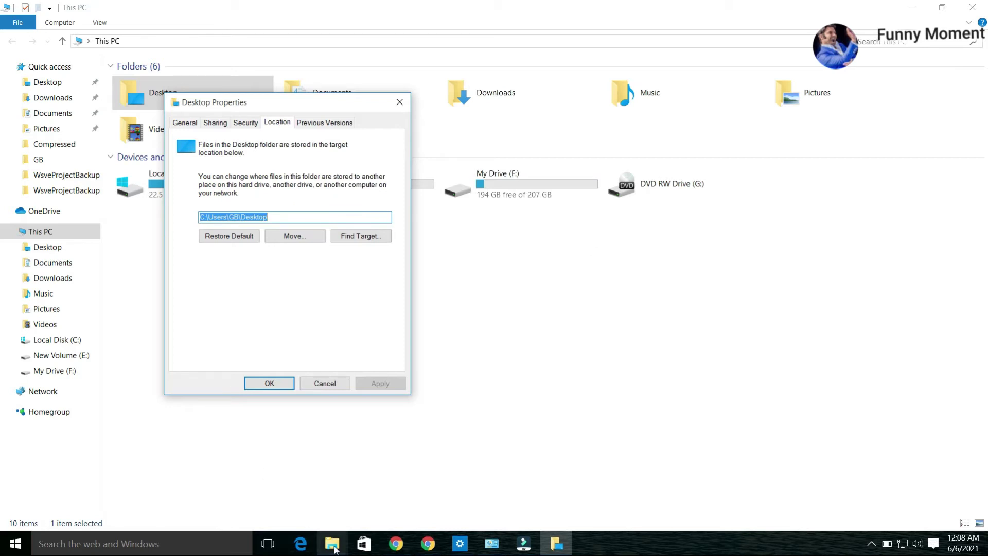
Copy the full path of the Desktop folder inside My Data on drive E:
{"action": "mouse_move", "coordinate": [333, 544]}
{"action": "left_click", "coordinate": [273, 478]}
{"action": "double_click", "coordinate": [152, 94]}
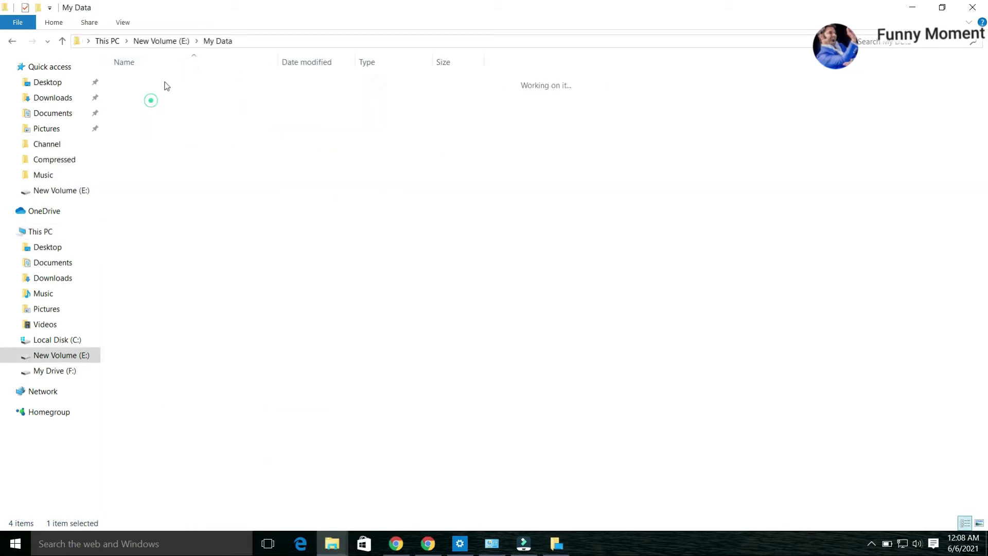
{"action": "left_click", "coordinate": [284, 40]}
{"action": "right_click", "coordinate": [152, 40]}
{"action": "left_click", "coordinate": [167, 74]}
Set the Desktop folder's location to E:\My Data\Desktop and move all of its files there
{"action": "mouse_move", "coordinate": [332, 543]}
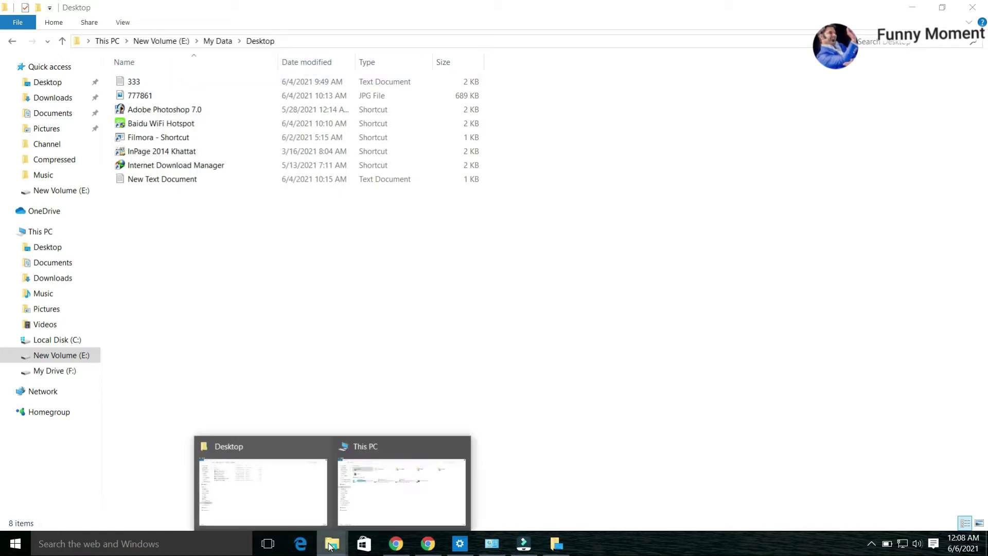
{"action": "left_click", "coordinate": [397, 482]}
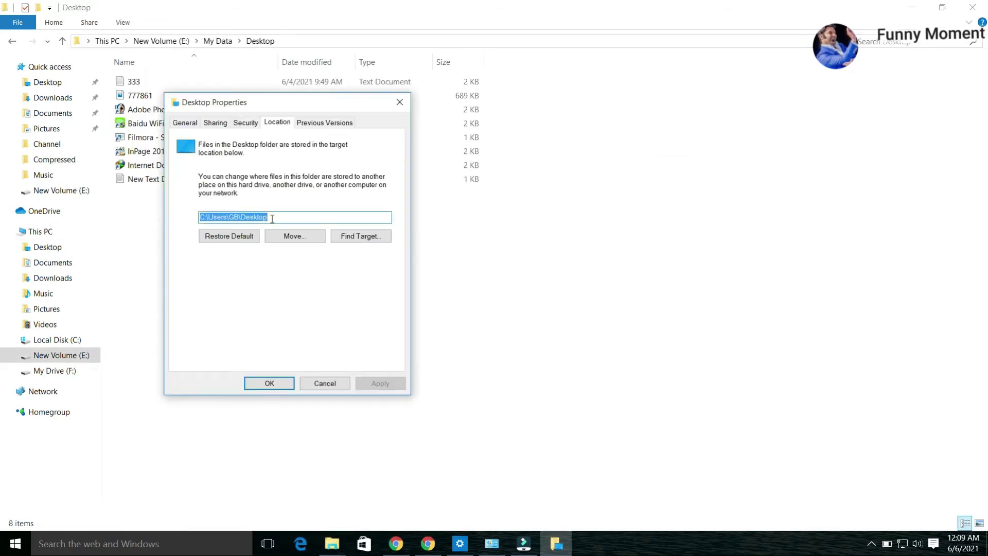
{"action": "key", "text": "ctrl+v"}
{"action": "left_click", "coordinate": [398, 384]}
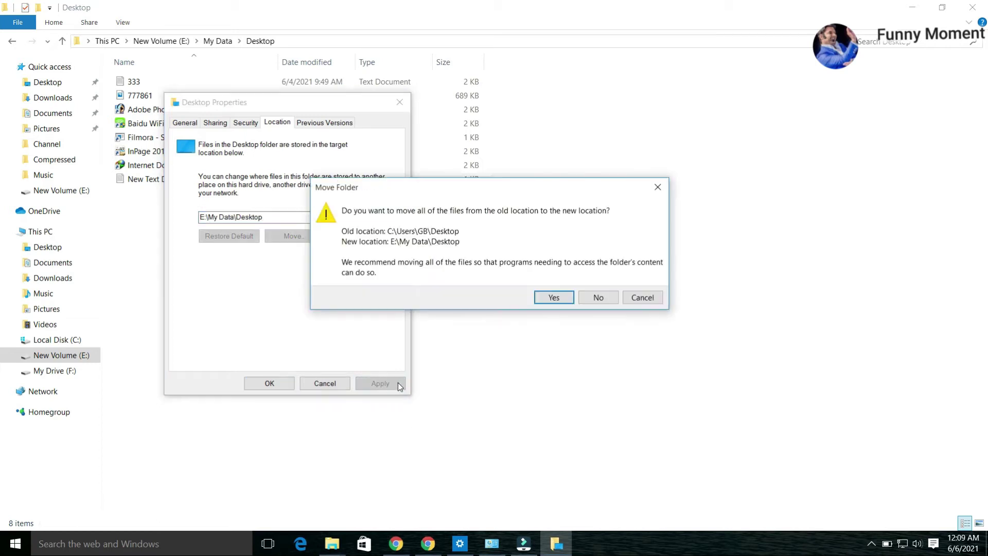
{"action": "left_click", "coordinate": [547, 297]}
{"action": "left_click", "coordinate": [248, 221]}
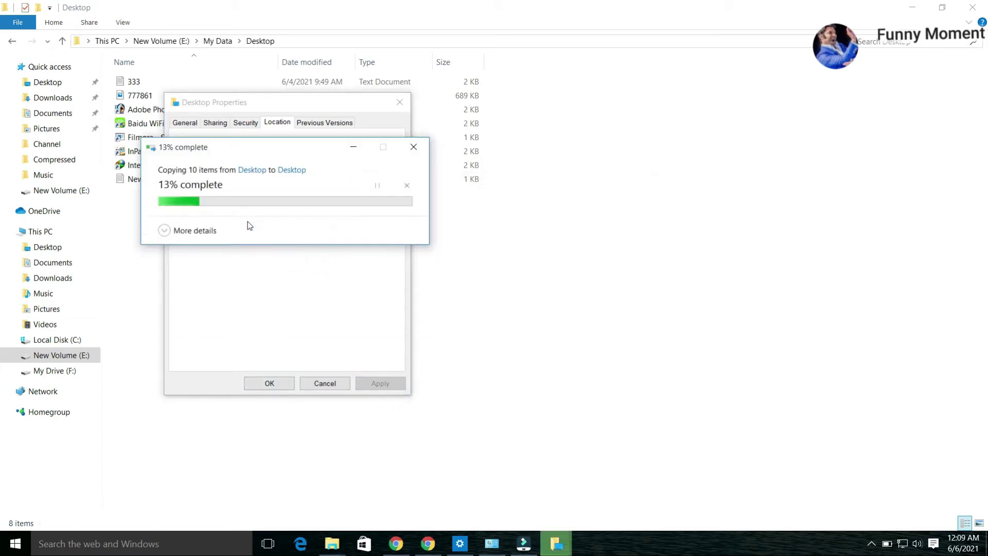
{"action": "left_click", "coordinate": [275, 383]}
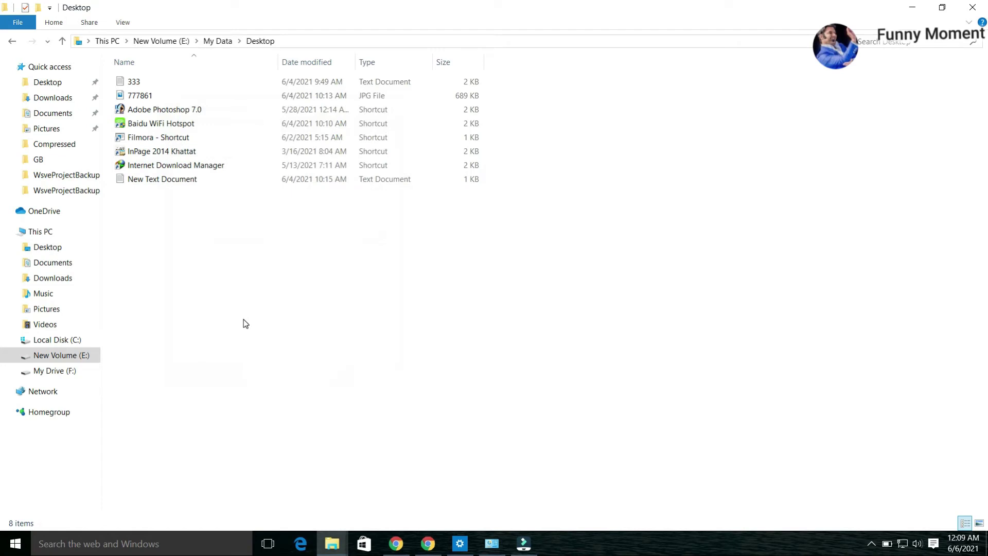
Copy the full path of the Documents folder inside My Data
{"action": "key", "text": "alt+Left"}
{"action": "left_click", "coordinate": [214, 115]}
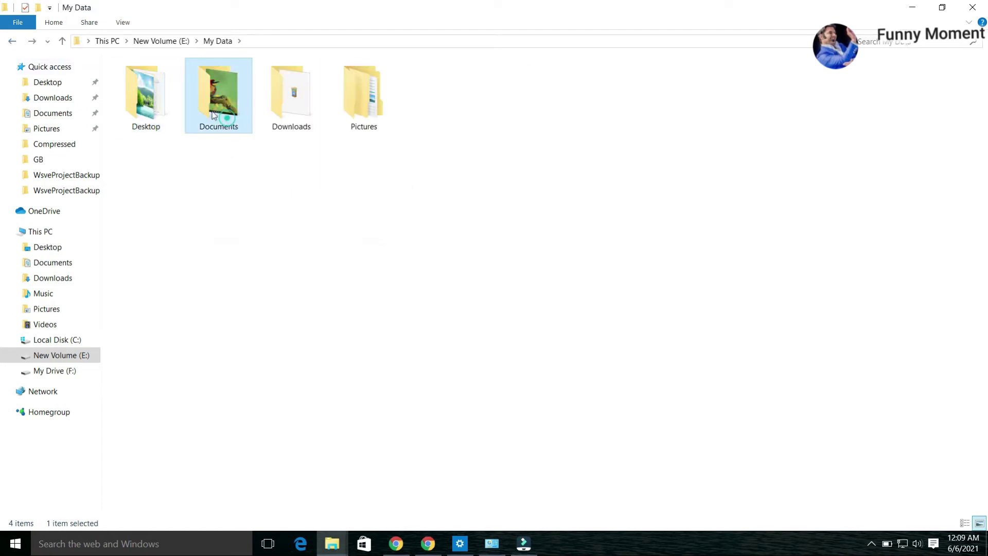
{"action": "double_click", "coordinate": [225, 98]}
{"action": "left_click", "coordinate": [313, 41]}
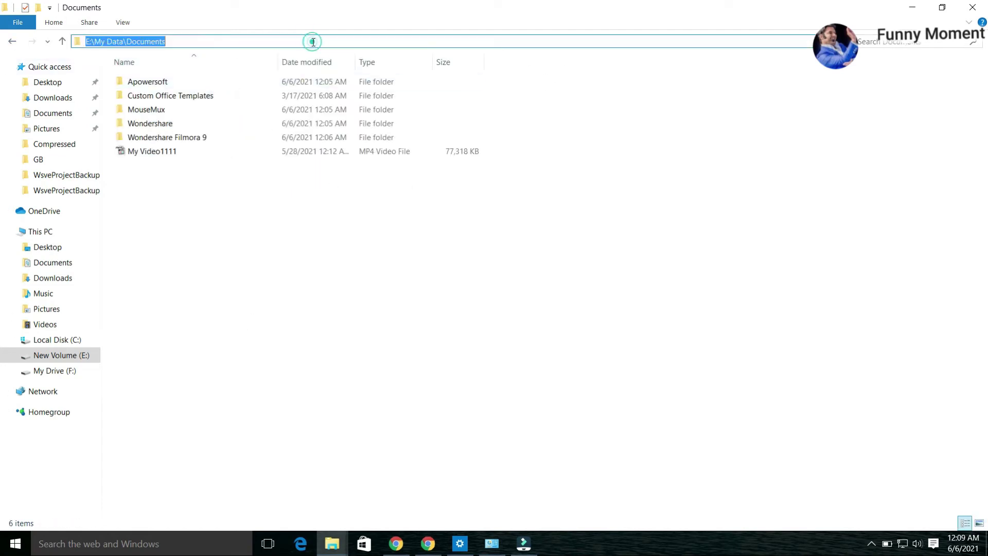
{"action": "right_click", "coordinate": [159, 41]}
{"action": "left_click", "coordinate": [199, 78]}
Set the location of This PC's Documents folder to E:\My Data\Documents and move all of its files there
{"action": "key", "text": "super+e"}
{"action": "right_click", "coordinate": [337, 98]}
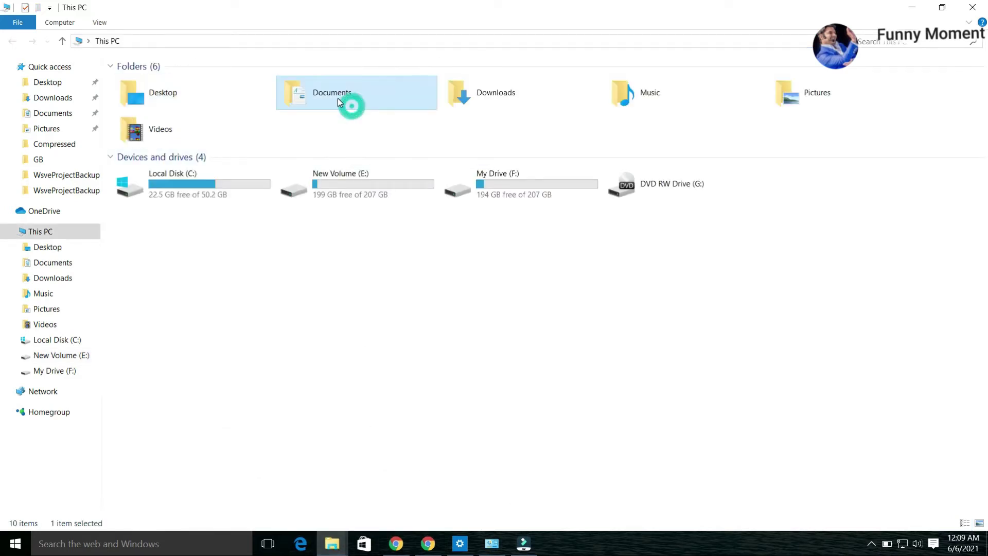
{"action": "left_click", "coordinate": [372, 364]}
{"action": "left_click", "coordinate": [456, 127]}
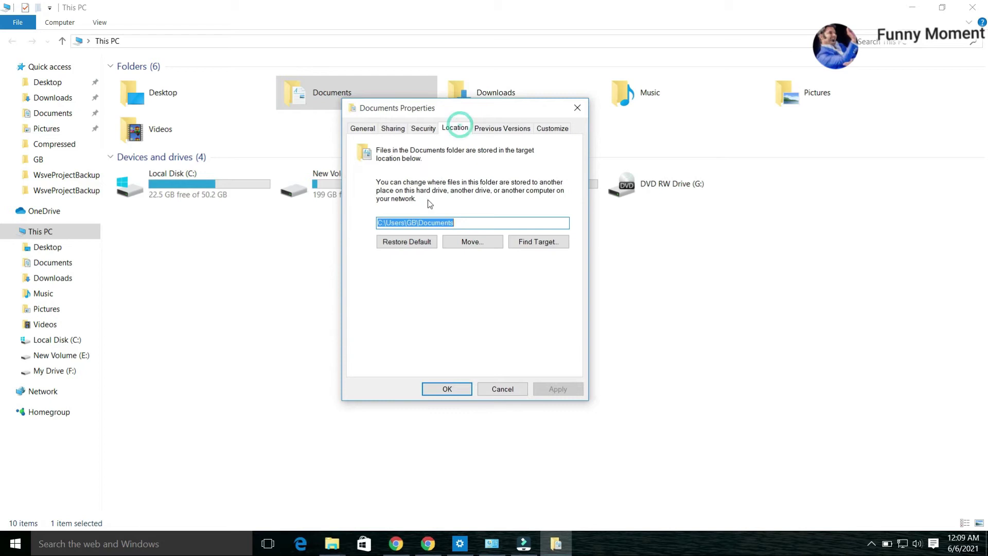
{"action": "key", "text": "ctrl+v"}
{"action": "left_click", "coordinate": [558, 389]}
{"action": "left_click", "coordinate": [538, 296]}
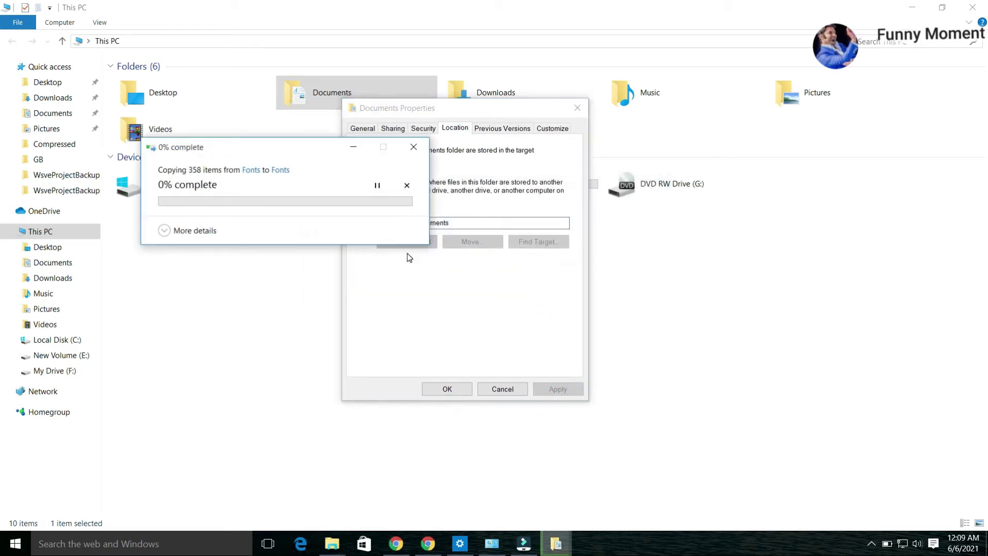
{"action": "left_click", "coordinate": [312, 218]}
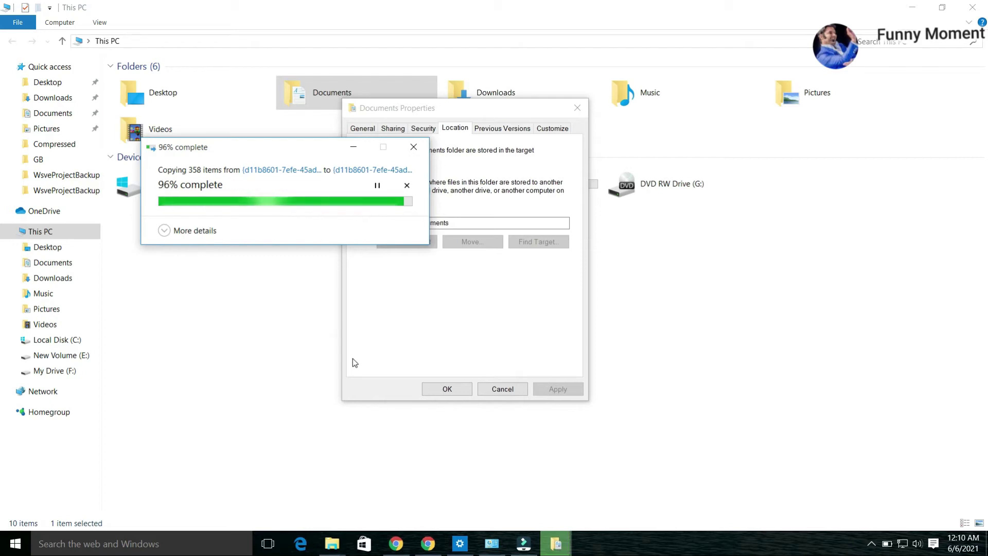
{"action": "left_click", "coordinate": [440, 387]}
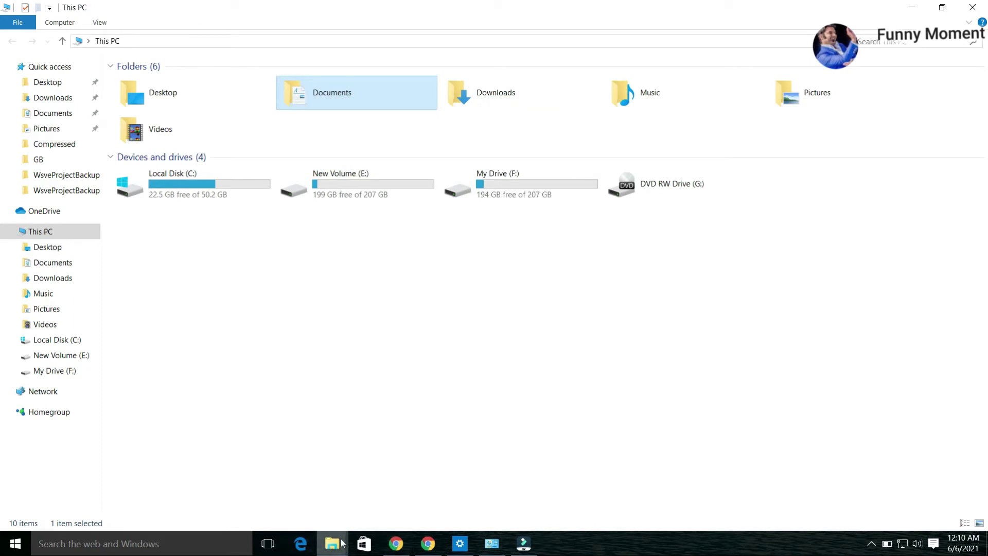
Copy the full path of the Downloads folder inside My Data on drive E:
{"action": "left_click", "coordinate": [263, 479]}
{"action": "left_click", "coordinate": [12, 41]}
{"action": "left_click", "coordinate": [281, 103]}
{"action": "double_click", "coordinate": [281, 98]}
{"action": "left_click", "coordinate": [302, 41]}
{"action": "right_click", "coordinate": [155, 38]}
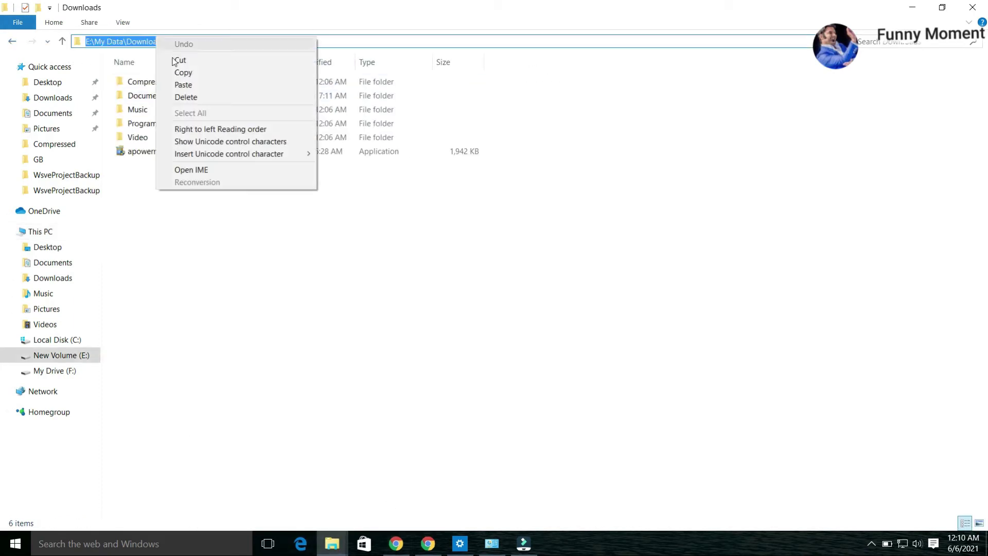
{"action": "left_click", "coordinate": [182, 72]}
Set the location of This PC's Downloads folder to E:\My Data\Downloads and move all of its files there
{"action": "mouse_move", "coordinate": [338, 546]}
{"action": "left_click", "coordinate": [391, 479]}
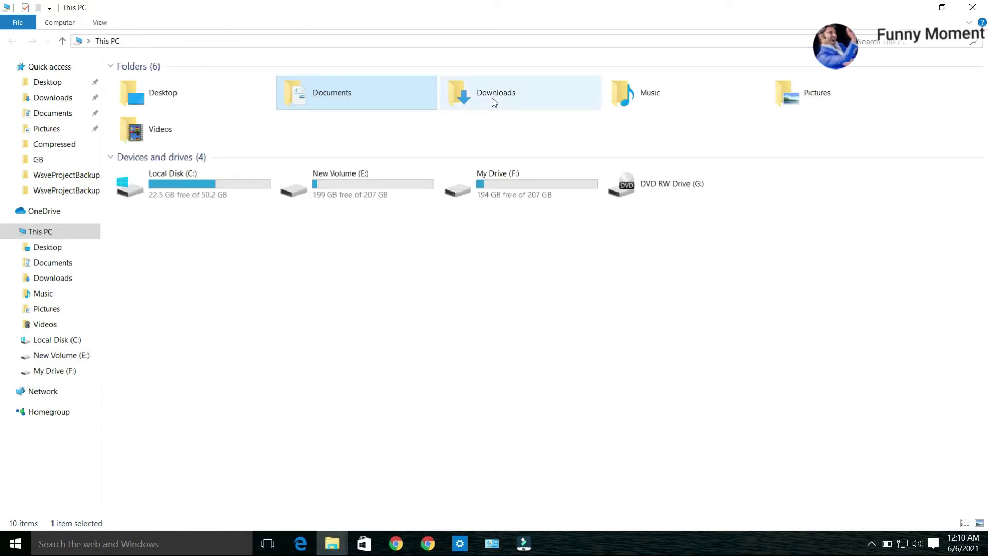
{"action": "right_click", "coordinate": [490, 93]}
{"action": "left_click", "coordinate": [527, 356]}
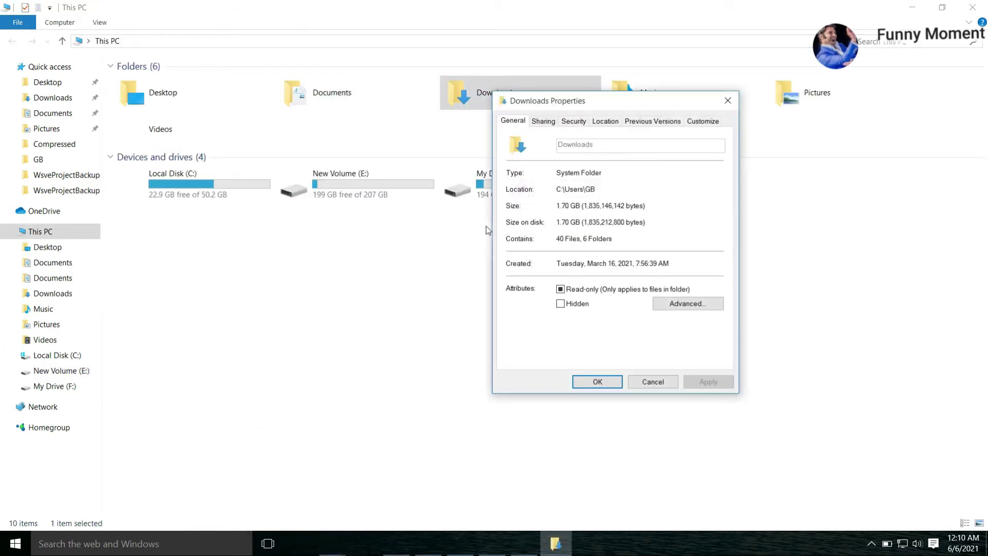
{"action": "left_click", "coordinate": [605, 120]}
{"action": "left_click", "coordinate": [600, 216]}
{"action": "key", "text": "ctrl+a"}
{"action": "key", "text": "ctrl+v"}
{"action": "left_click", "coordinate": [707, 381]}
{"action": "left_click", "coordinate": [562, 301]}
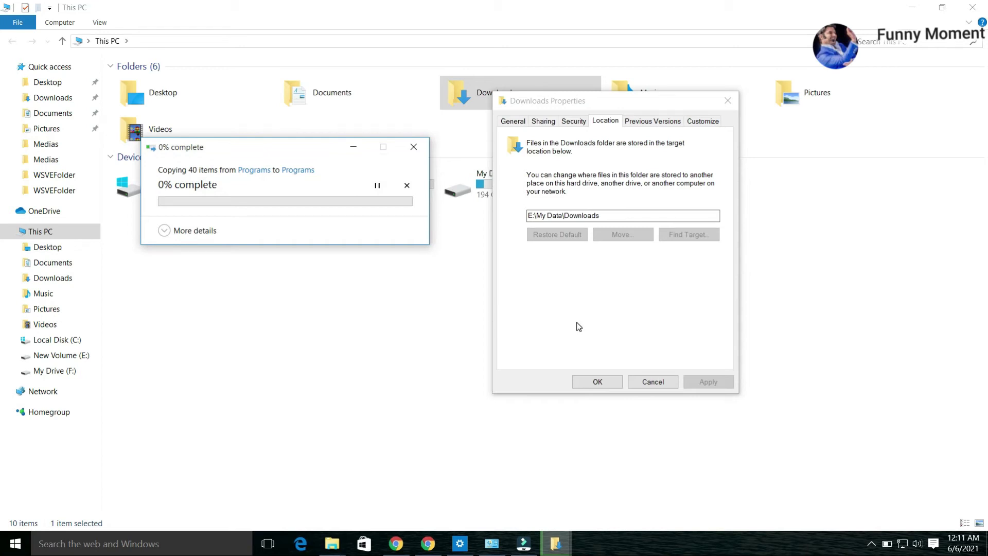
{"action": "left_click", "coordinate": [338, 220]}
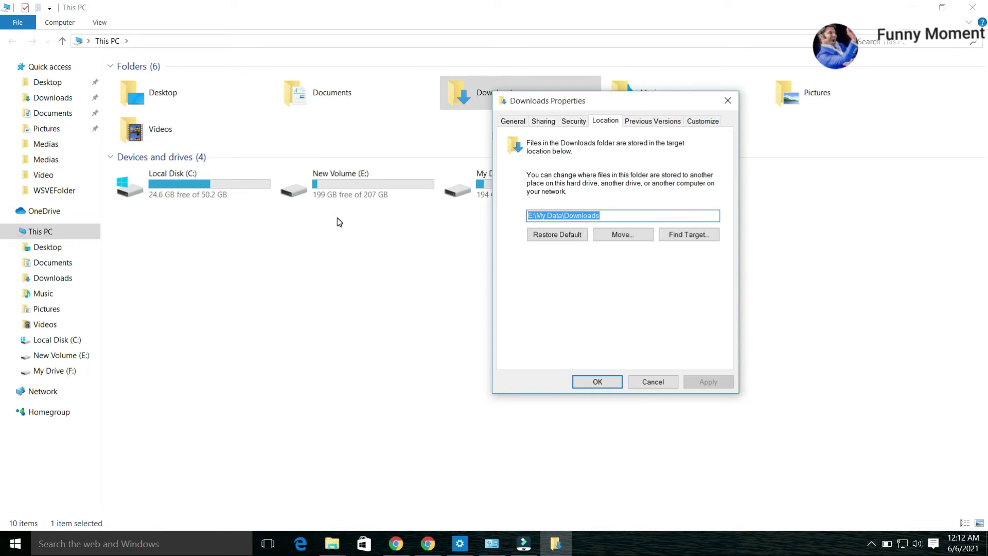
{"action": "left_click", "coordinate": [606, 383]}
Copy the full path of the Pictures folder inside My Data on drive E:
{"action": "mouse_move", "coordinate": [333, 543]}
{"action": "left_click", "coordinate": [261, 493]}
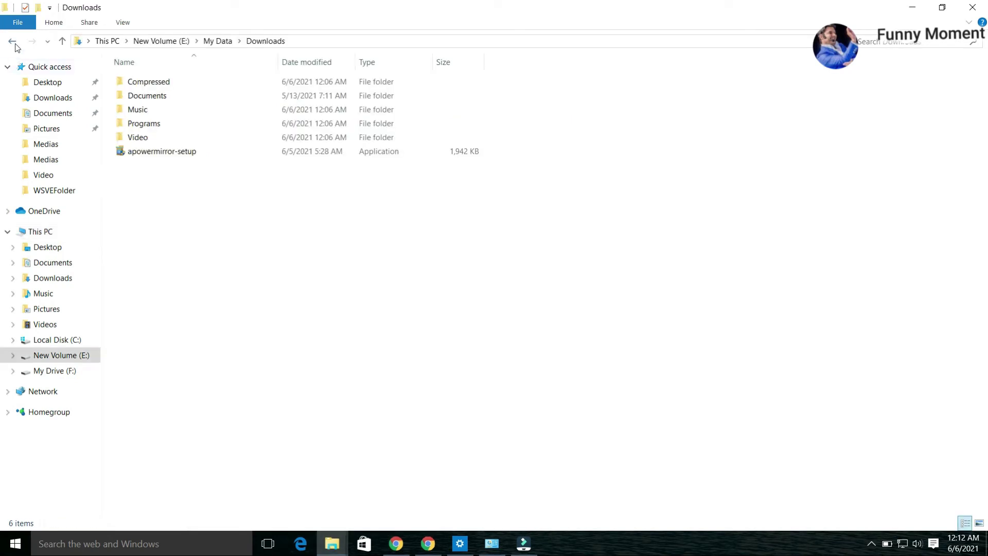
{"action": "left_click", "coordinate": [218, 41]}
{"action": "right_click", "coordinate": [366, 113]}
{"action": "left_click", "coordinate": [355, 93]}
{"action": "double_click", "coordinate": [355, 93]}
{"action": "left_click", "coordinate": [223, 41]}
{"action": "double_click", "coordinate": [347, 78]}
{"action": "left_click", "coordinate": [287, 47]}
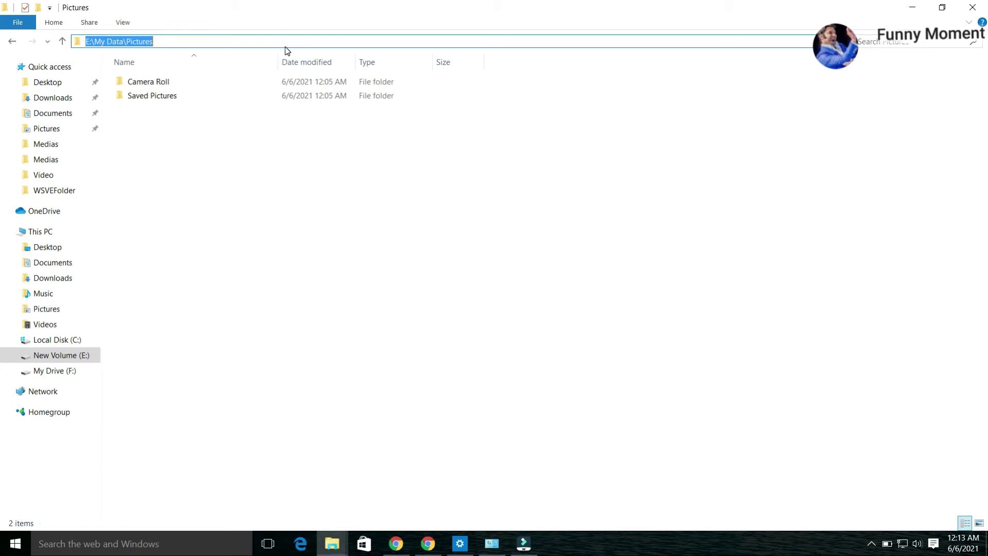
Set the location of This PC's Pictures folder to E:\My Data\Pictures and move all of its files there
{"action": "mouse_move", "coordinate": [334, 541]}
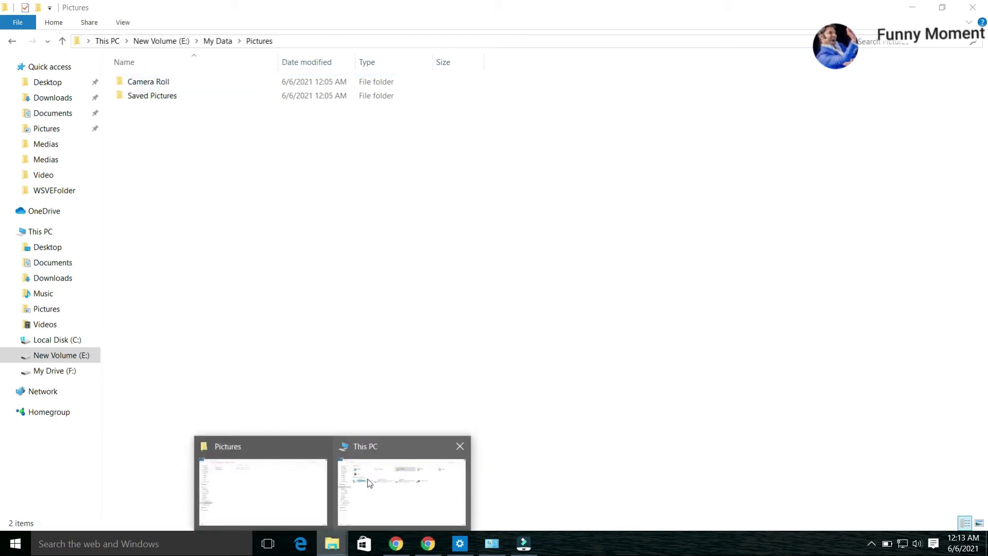
{"action": "left_click", "coordinate": [363, 480]}
{"action": "right_click", "coordinate": [801, 97]}
{"action": "left_click", "coordinate": [835, 361]}
{"action": "left_click", "coordinate": [851, 123]}
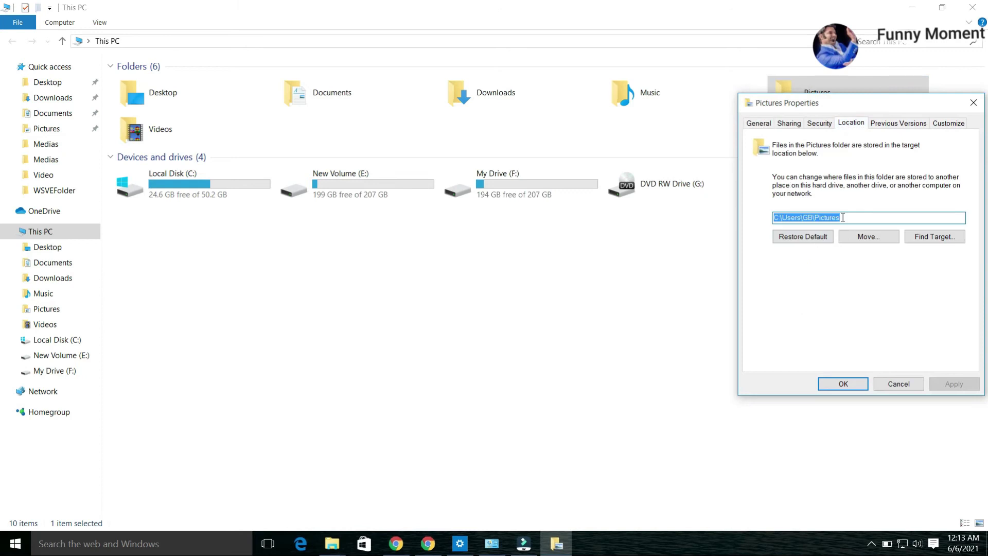
{"action": "right_click", "coordinate": [779, 219]}
{"action": "left_click", "coordinate": [798, 270]}
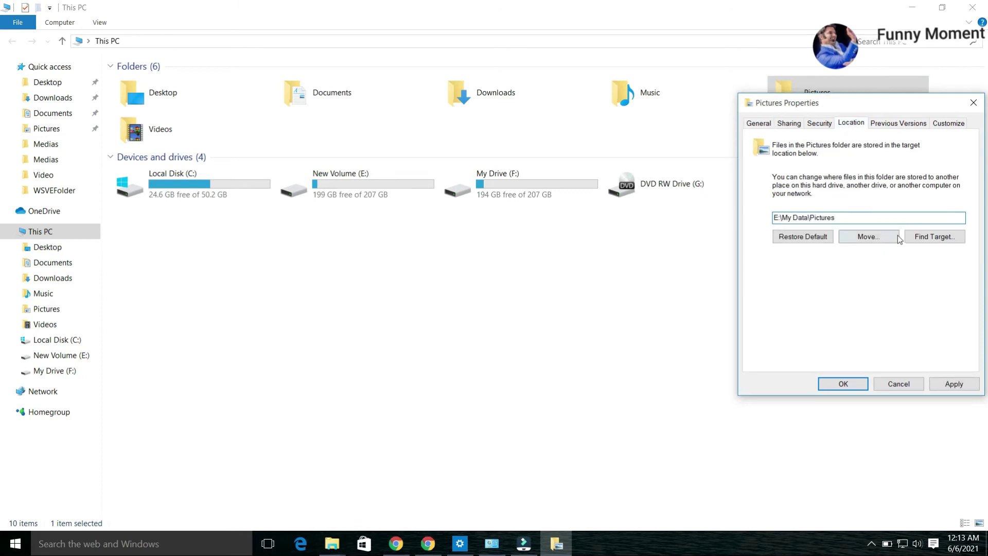
{"action": "left_click", "coordinate": [963, 385]}
{"action": "left_click", "coordinate": [554, 297]}
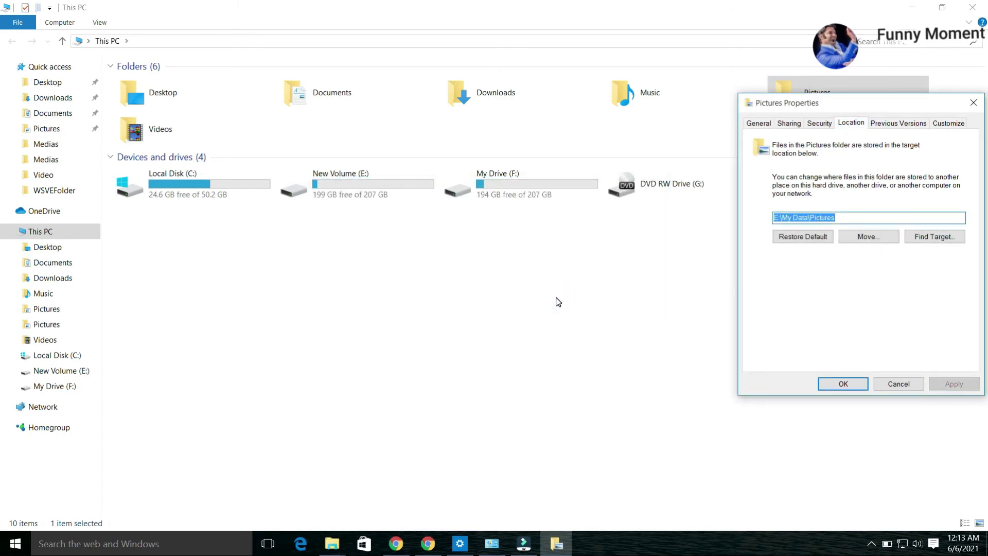
{"action": "left_click", "coordinate": [844, 383]}
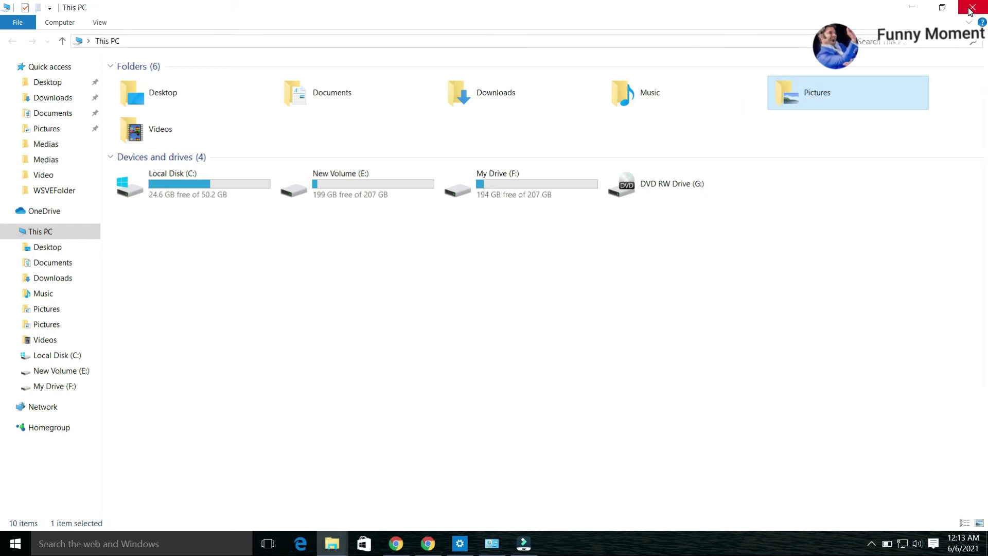
Close the open folder windows and examine the Desktop and Documents folders inside My Data on drive E:
{"action": "key", "text": "Return"}
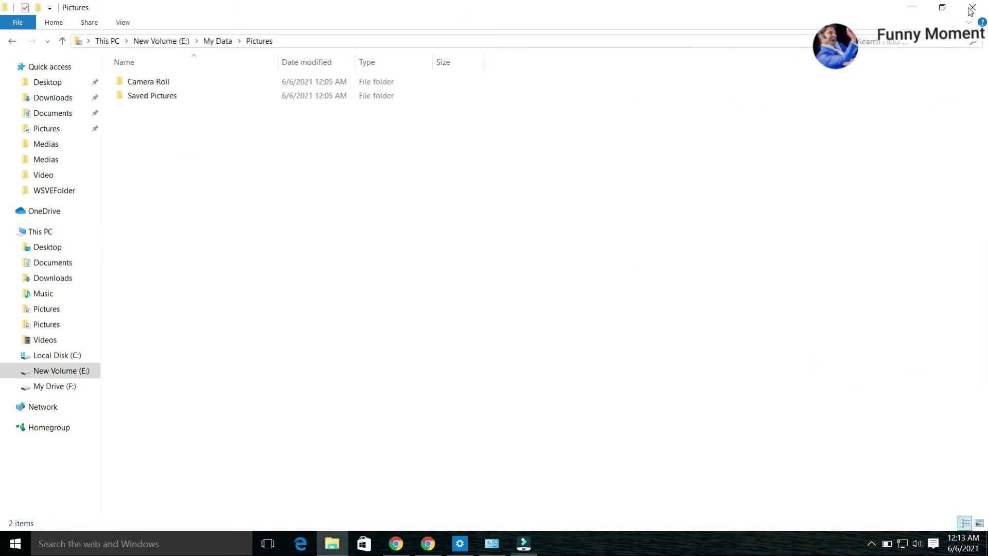
{"action": "left_click", "coordinate": [970, 10]}
{"action": "double_click", "coordinate": [27, 97]}
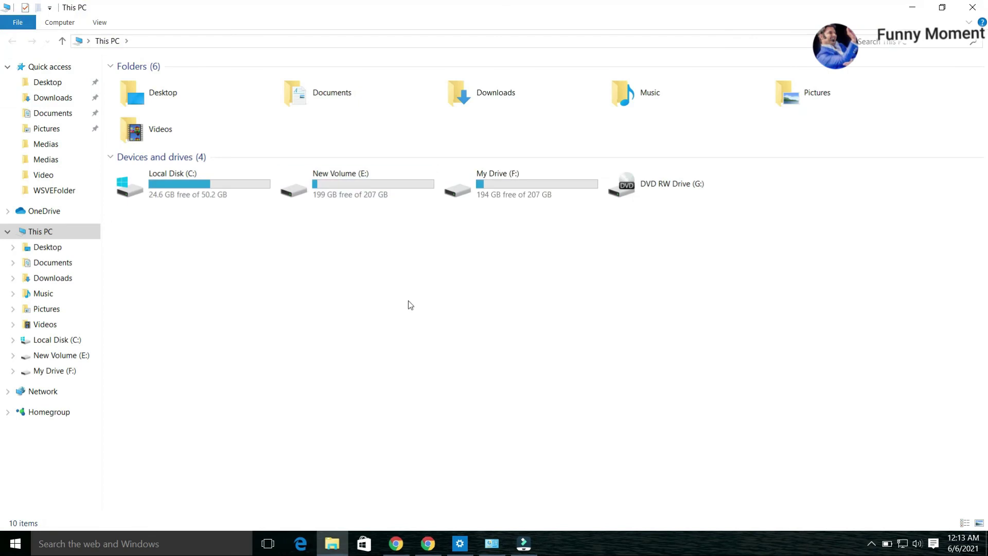
{"action": "double_click", "coordinate": [361, 181]}
{"action": "double_click", "coordinate": [217, 100]}
{"action": "right_click", "coordinate": [231, 187]}
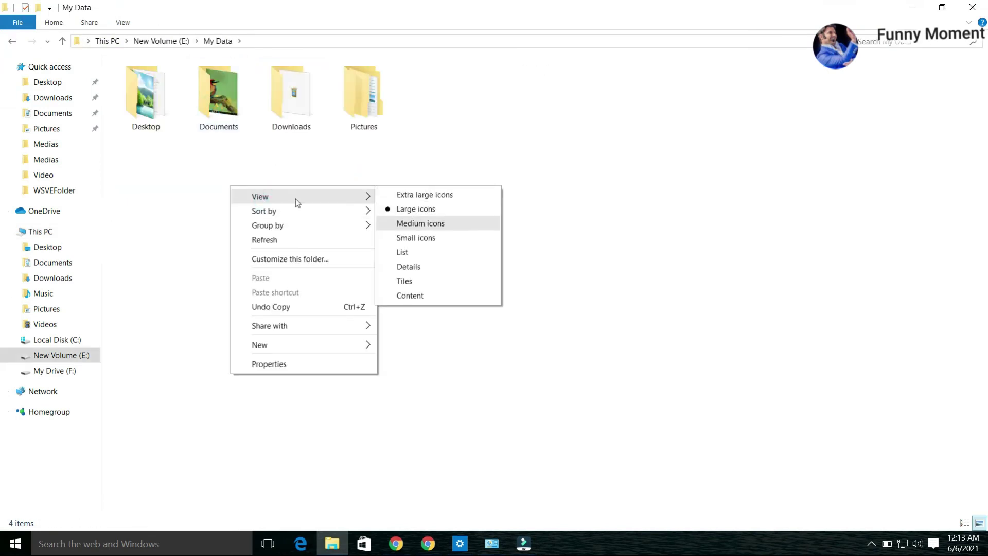
{"action": "left_click", "coordinate": [174, 152]}
{"action": "double_click", "coordinate": [145, 101]}
{"action": "right_click", "coordinate": [261, 242]}
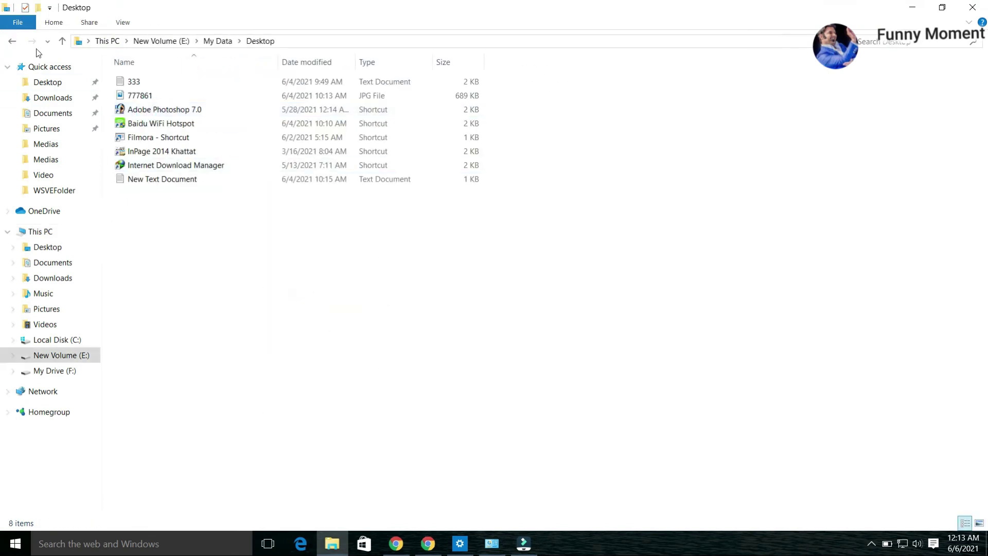
{"action": "left_click", "coordinate": [12, 41]}
{"action": "double_click", "coordinate": [208, 92]}
{"action": "left_click", "coordinate": [12, 41]}
{"action": "left_click", "coordinate": [143, 97]}
Create a folder with the default name New folder on the desktop and place it in an empty area
{"action": "left_click", "coordinate": [332, 543]}
{"action": "right_click", "coordinate": [439, 169]}
{"action": "mouse_move", "coordinate": [523, 307]}
{"action": "left_click", "coordinate": [613, 307]}
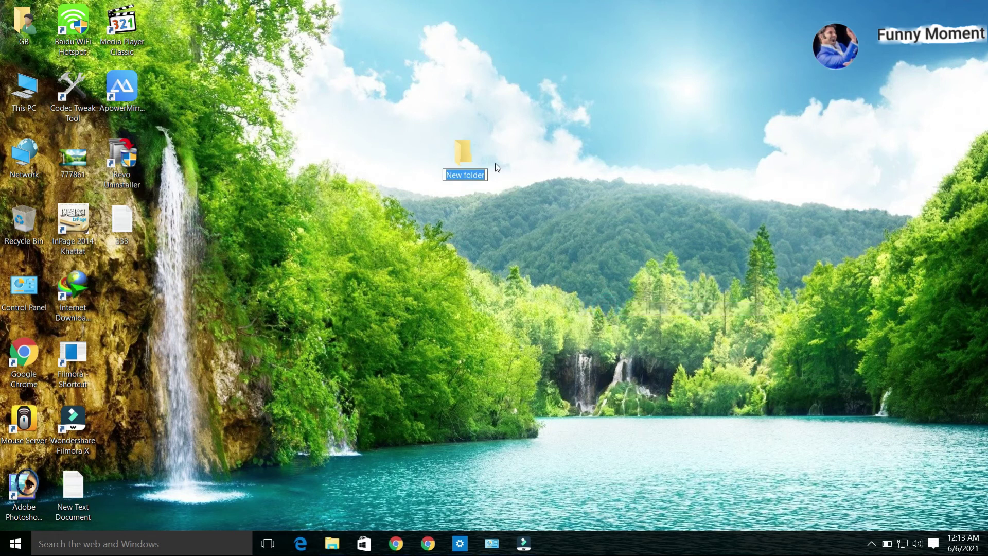
{"action": "left_click_drag", "start_coordinate": [465, 154], "coordinate": [513, 86]}
Create a second desktop folder named 1213123 and place it beside New folder
{"action": "right_click", "coordinate": [603, 125]}
{"action": "left_click", "coordinate": [633, 267]}
{"action": "left_click", "coordinate": [774, 265]}
{"action": "type", "text": "1"}
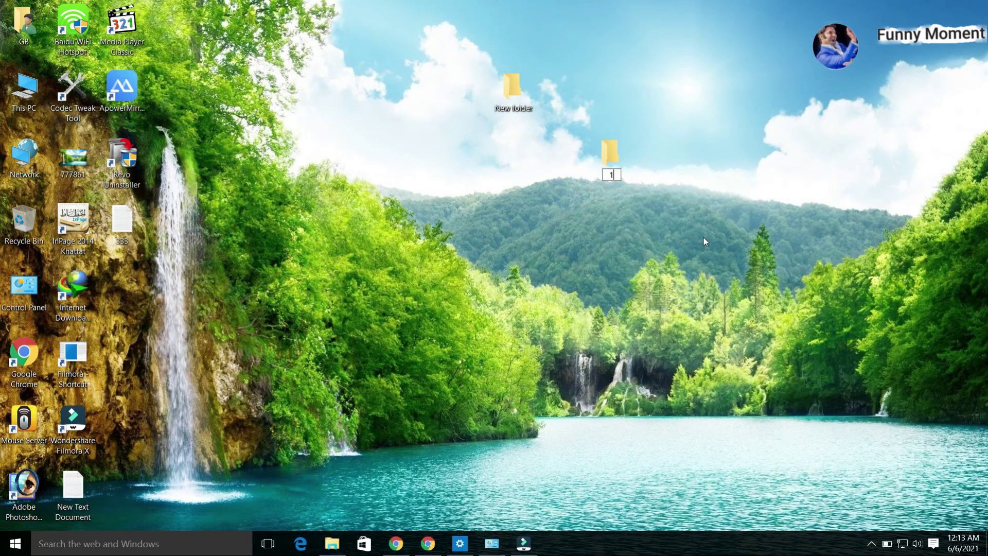
{"action": "type", "text": "213123"}
{"action": "key", "text": "Return"}
{"action": "left_click_drag", "start_coordinate": [611, 154], "coordinate": [569, 107]}
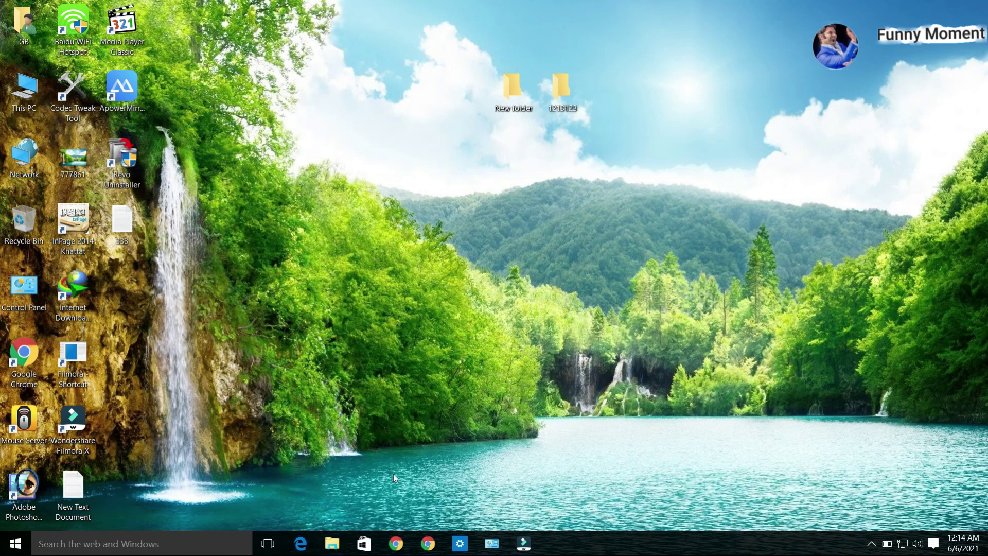
Open E:\My Data\Desktop in a smaller window and compare its 1213123 and New folder entries with the desktop icons
{"action": "left_click", "coordinate": [333, 544]}
{"action": "double_click", "coordinate": [165, 126]}
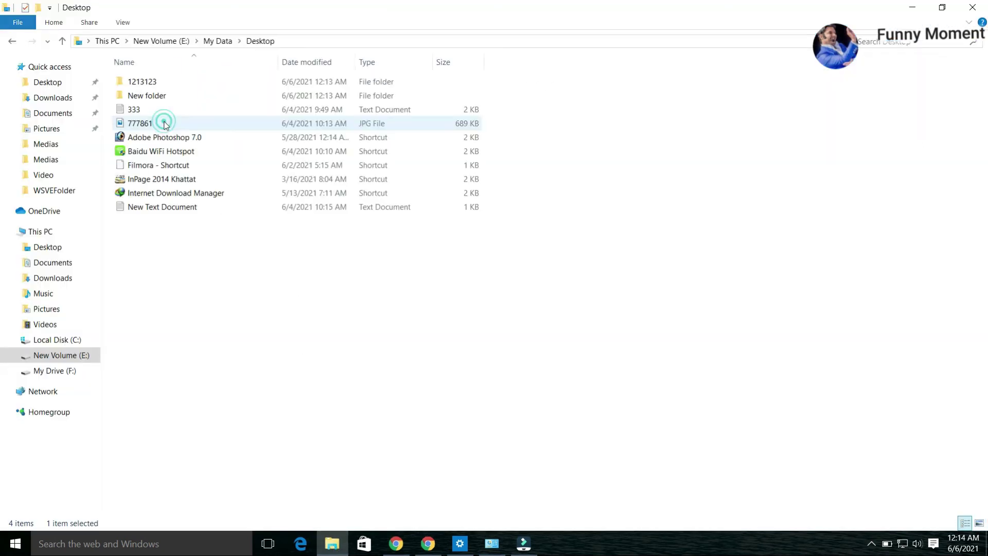
{"action": "left_click_drag", "start_coordinate": [346, 12], "coordinate": [690, 187]}
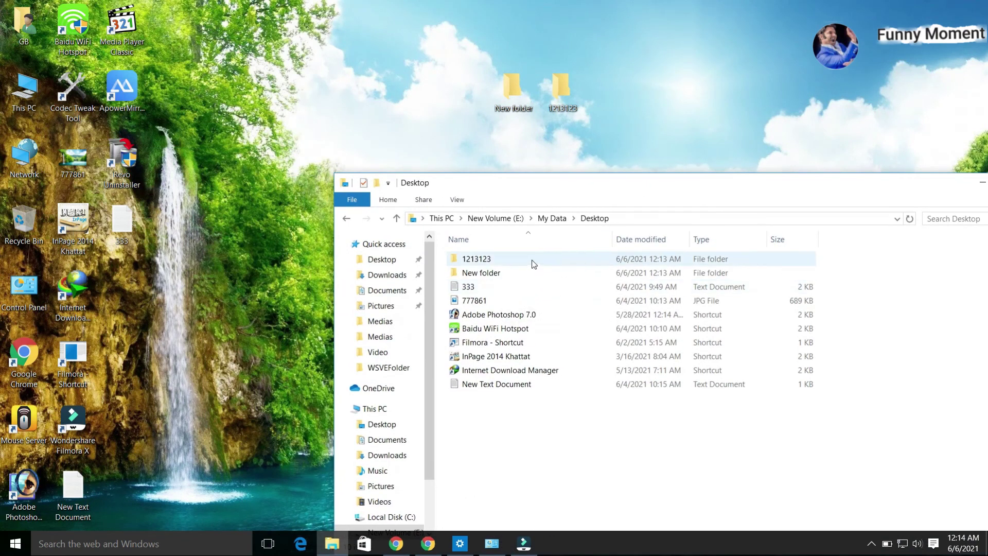
{"action": "left_click", "coordinate": [585, 276]}
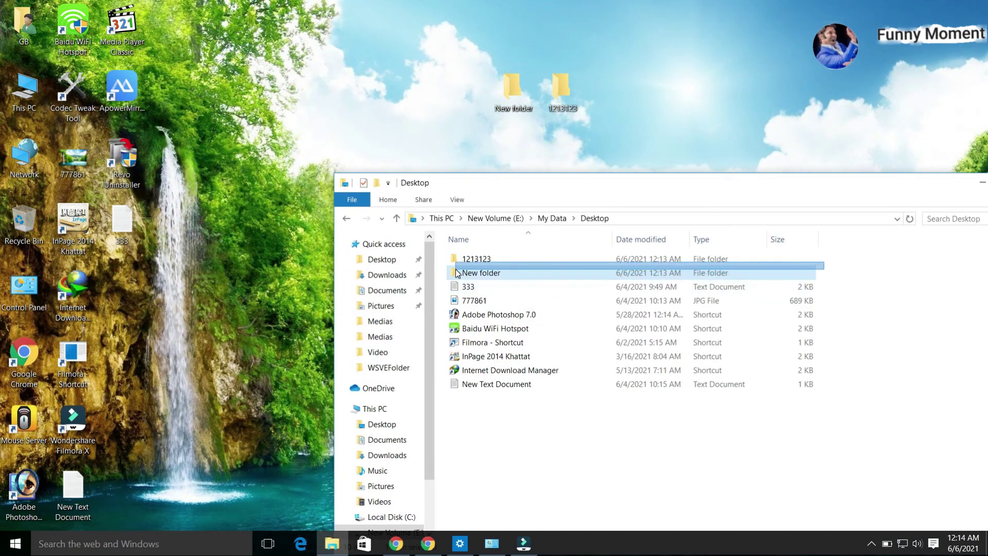
{"action": "left_click_drag", "start_coordinate": [826, 259], "coordinate": [502, 261]}
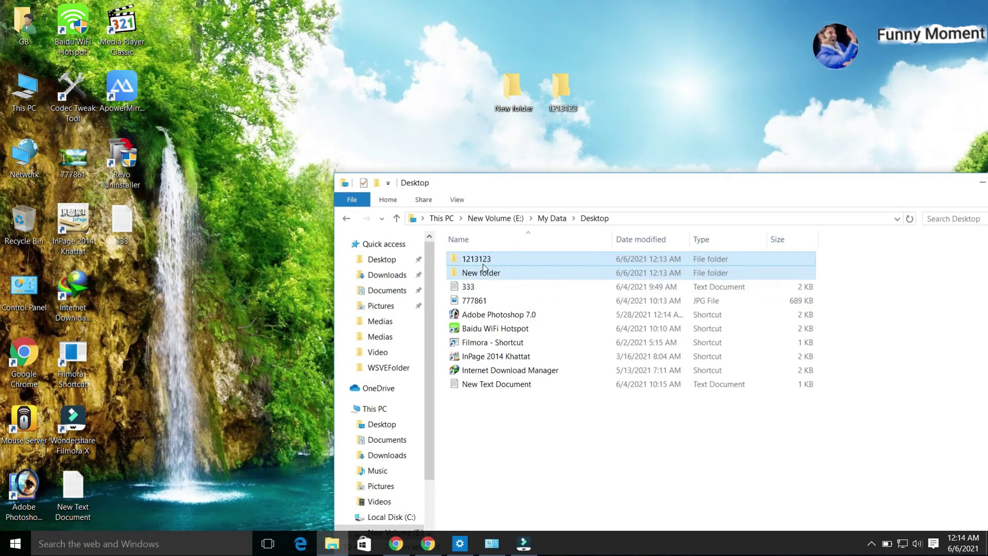
{"action": "left_click_drag", "start_coordinate": [568, 135], "coordinate": [500, 94]}
{"action": "left_click", "coordinate": [493, 112]}
Create a text document named ggggggg on the desktop and select it in the My Data Desktop folder window
{"action": "left_click", "coordinate": [444, 93]}
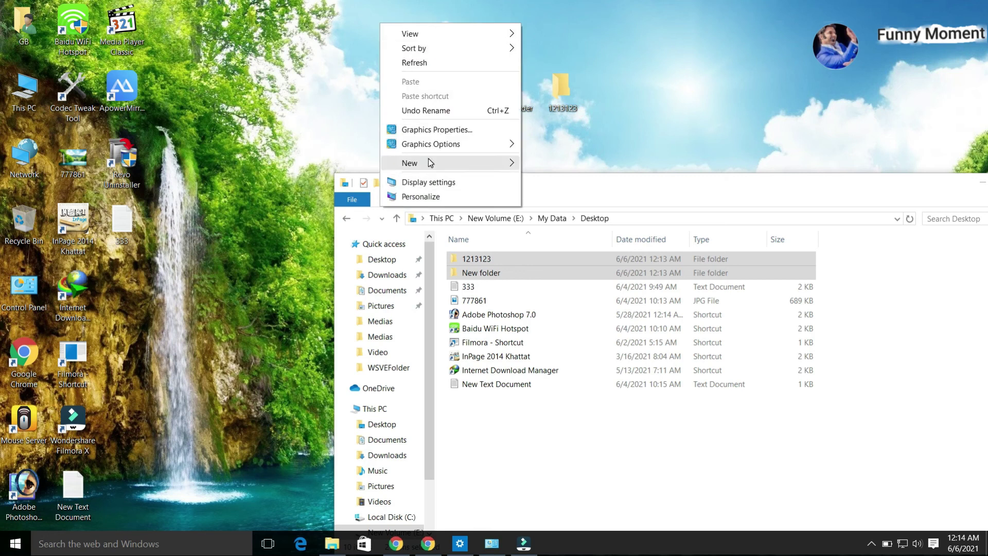
{"action": "mouse_move", "coordinate": [428, 158]}
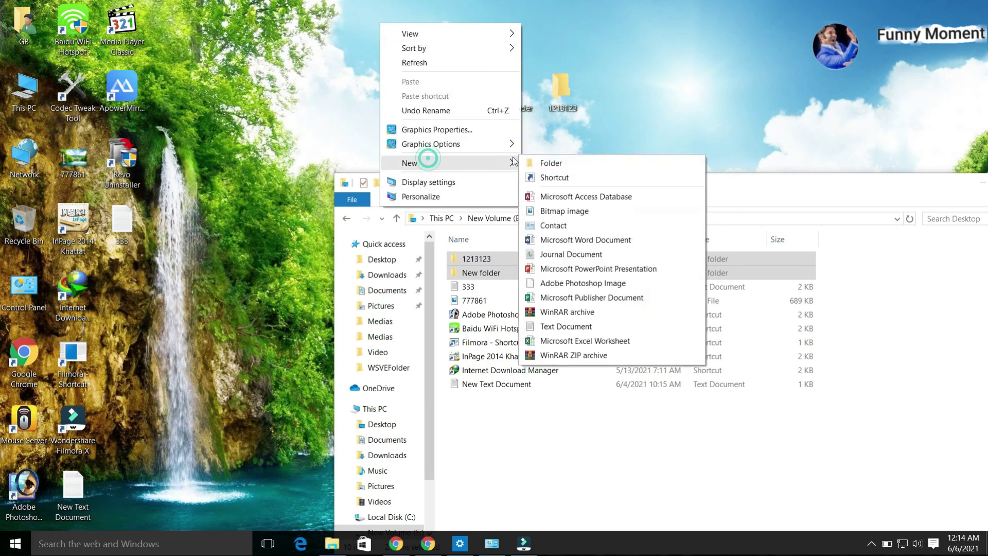
{"action": "left_click", "coordinate": [566, 327]}
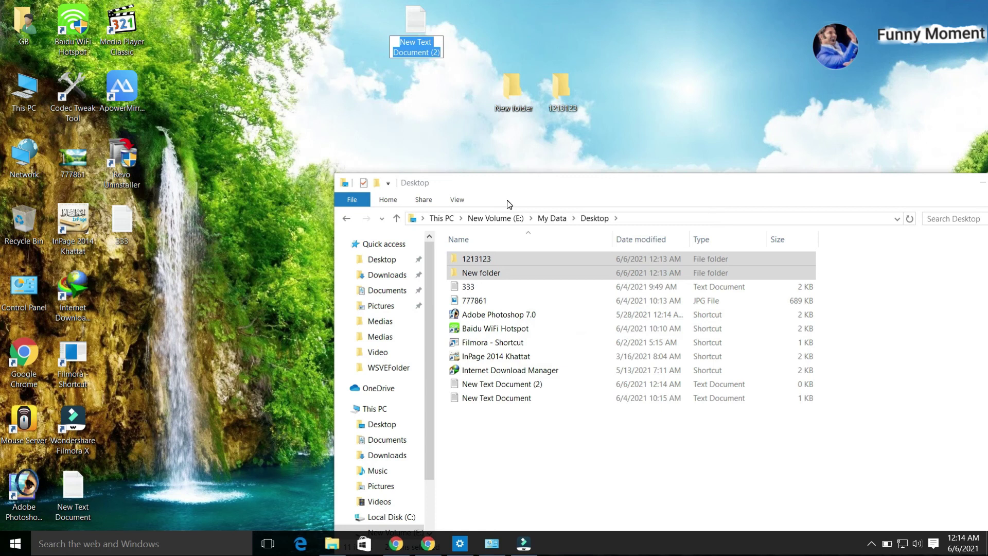
{"action": "type", "text": "ggggggg"}
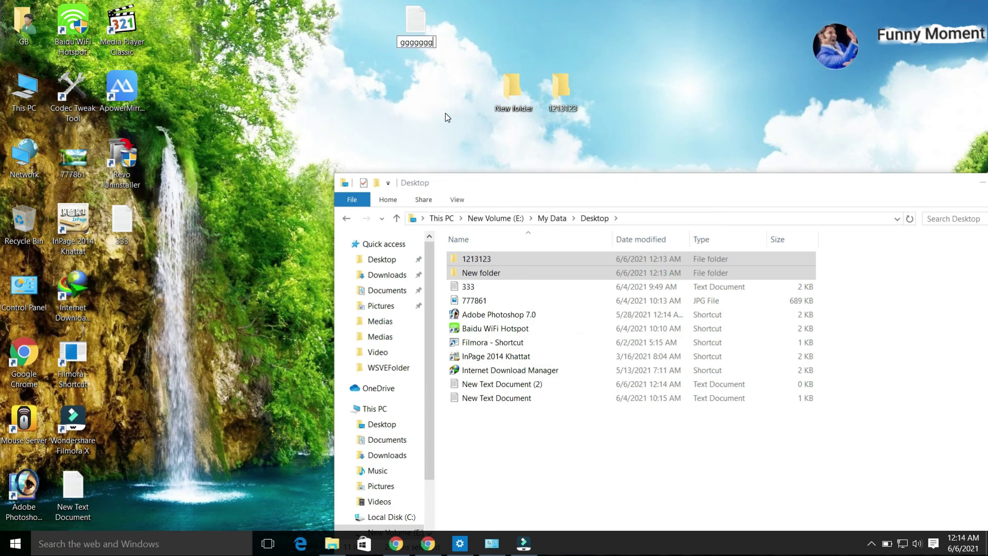
{"action": "left_click", "coordinate": [446, 112]}
{"action": "left_click", "coordinate": [486, 385]}
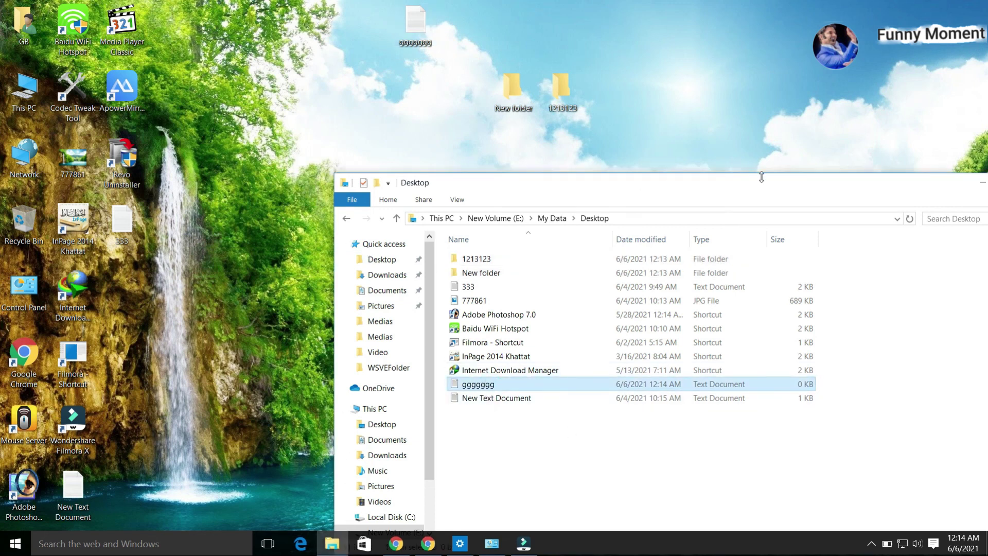
{"action": "left_click_drag", "start_coordinate": [755, 185], "coordinate": [567, 132]}
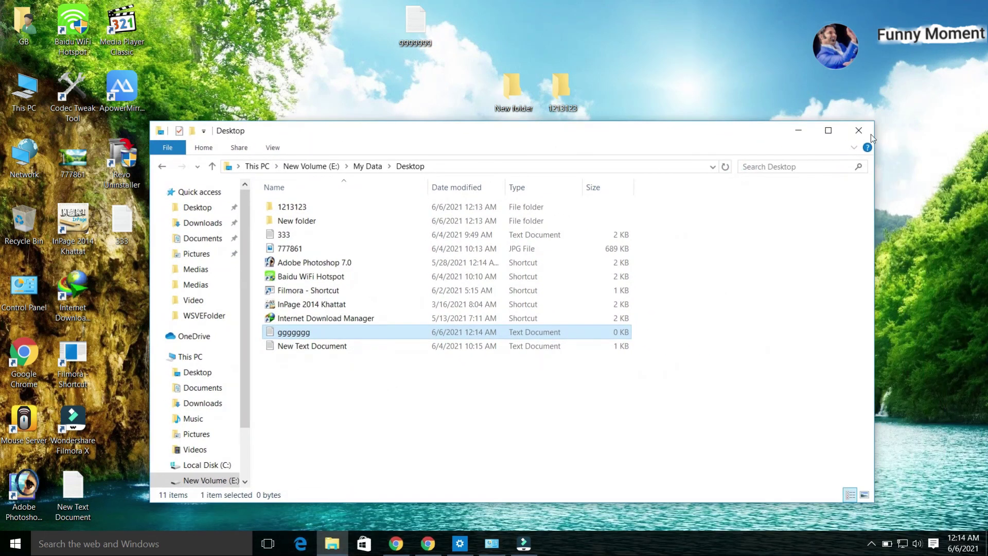